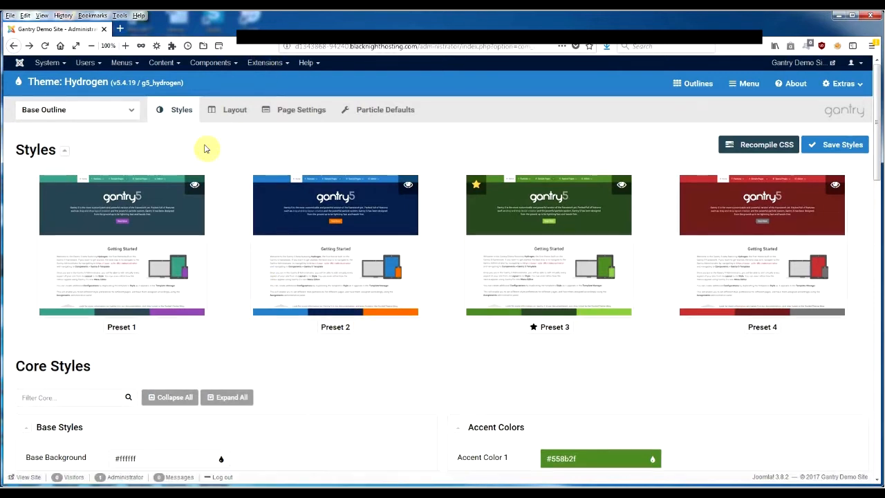
Step: Open the list of site template styles to review the installed templates
{"action": "left_click", "coordinate": [261, 62]}
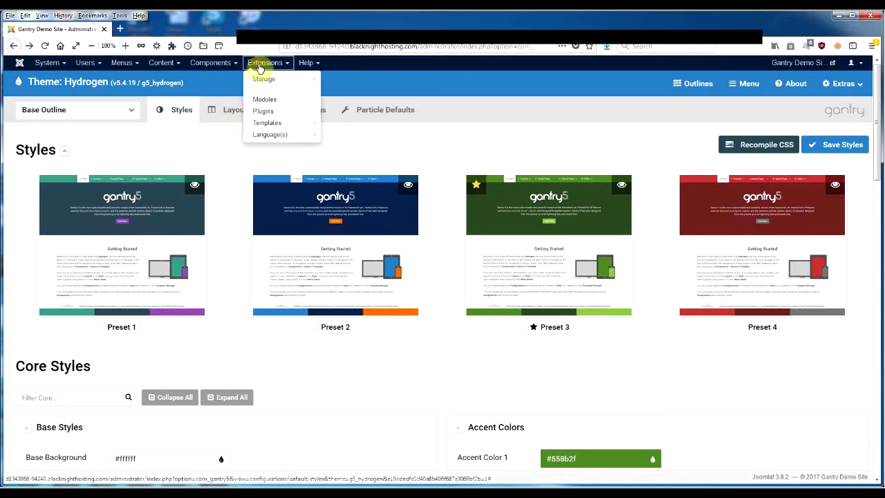
{"action": "left_click", "coordinate": [270, 122]}
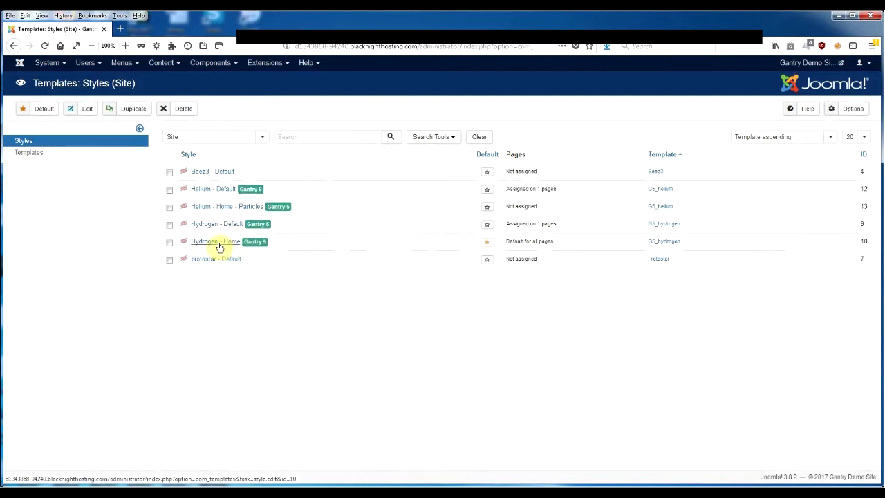
Step: Go to the extension installation page and search the web catalogue for "dj imageslider"
{"action": "left_click", "coordinate": [266, 64]}
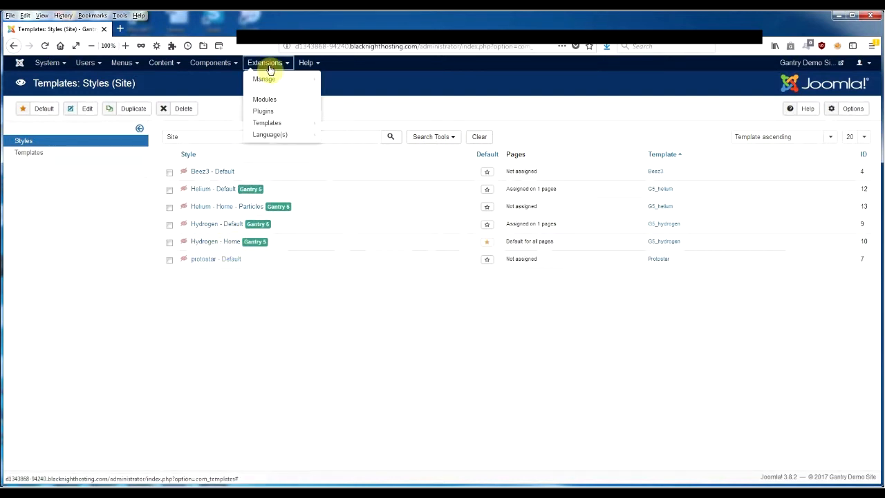
{"action": "mouse_move", "coordinate": [274, 81]}
{"action": "left_click", "coordinate": [341, 79]}
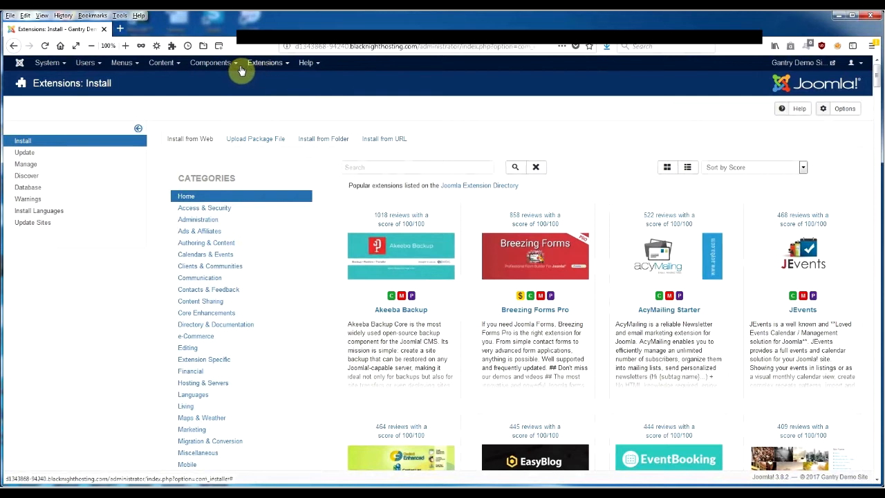
{"action": "left_click", "coordinate": [273, 64]}
{"action": "mouse_move", "coordinate": [282, 82]}
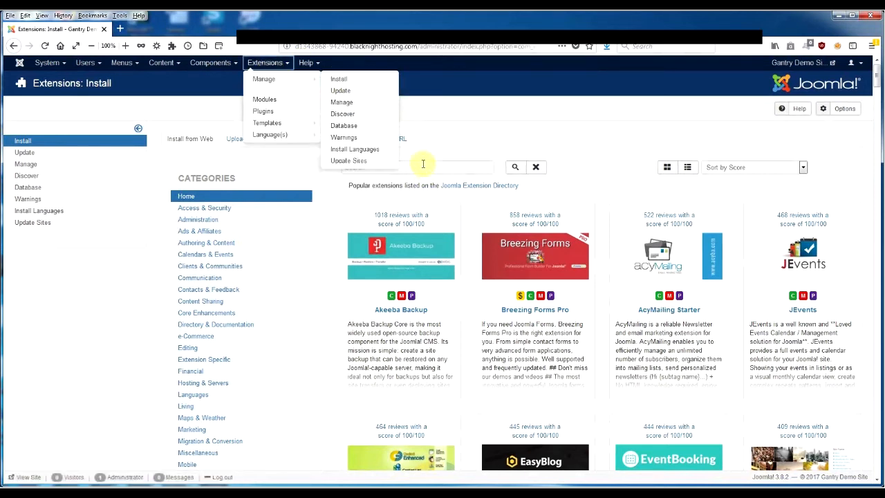
{"action": "left_click", "coordinate": [422, 166]}
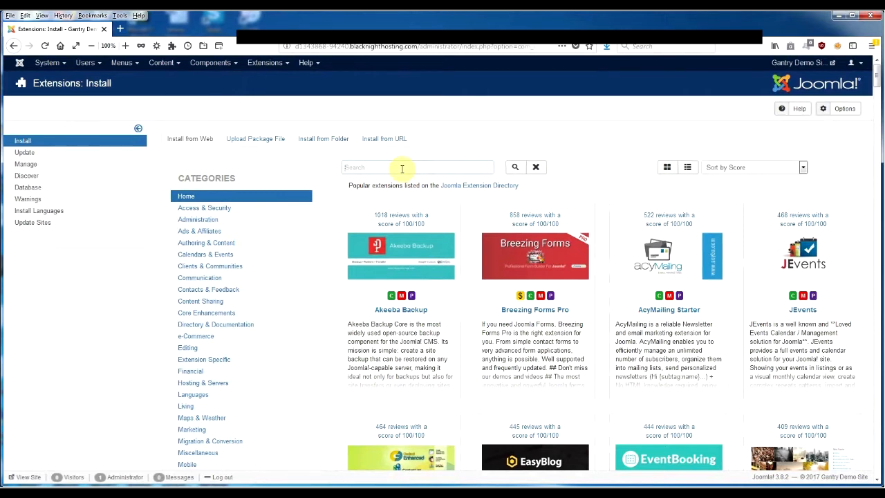
{"action": "type", "text": "dj imageslider"}
{"action": "key", "text": "Return"}
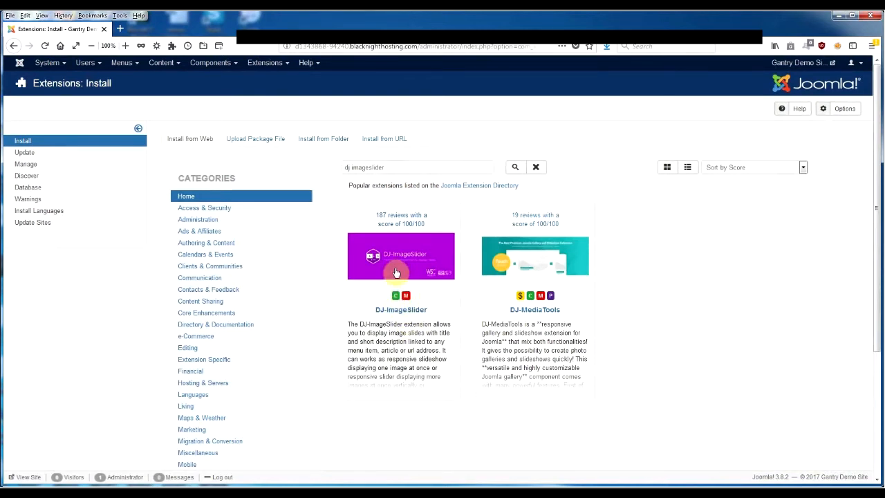
Step: Install the DJ-ImageSlider extension from its catalogue listing and confirm the installation
{"action": "left_click", "coordinate": [395, 266]}
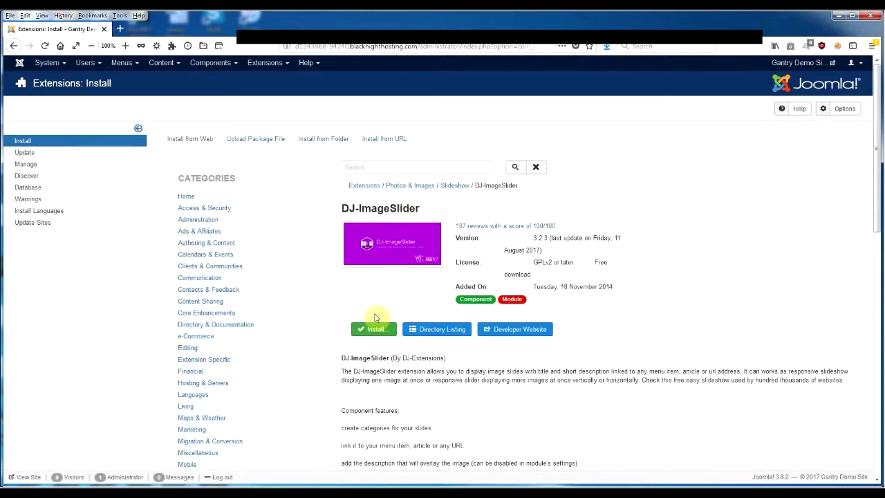
{"action": "left_click", "coordinate": [374, 331]}
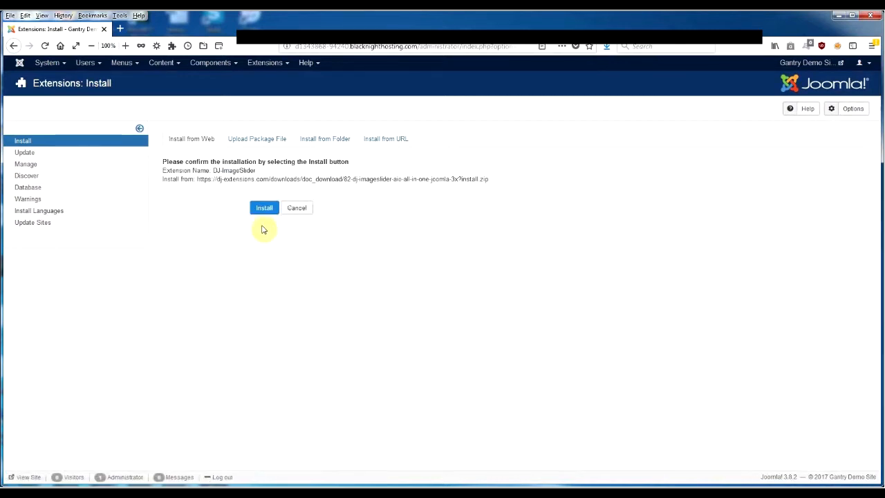
{"action": "left_click", "coordinate": [263, 208]}
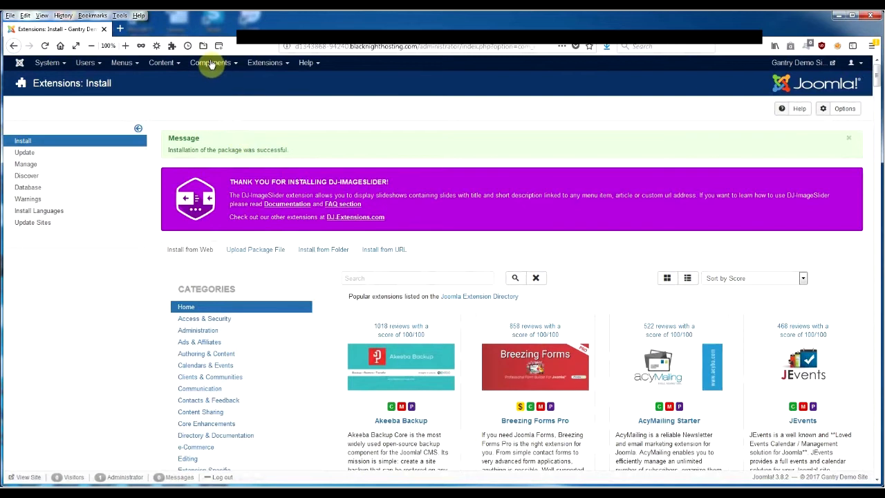
Step: Create a DJ-ImageSlider category titled "New Pictures", then save and close it
{"action": "left_click", "coordinate": [211, 64]}
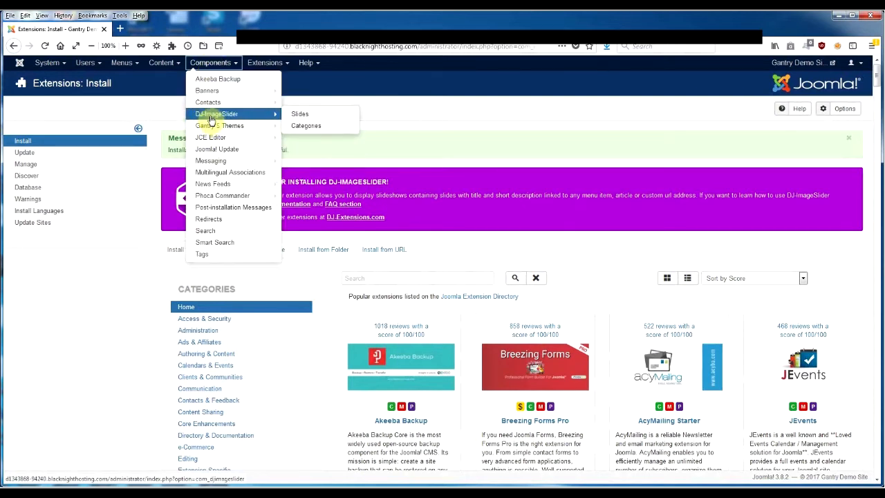
{"action": "left_click", "coordinate": [210, 116]}
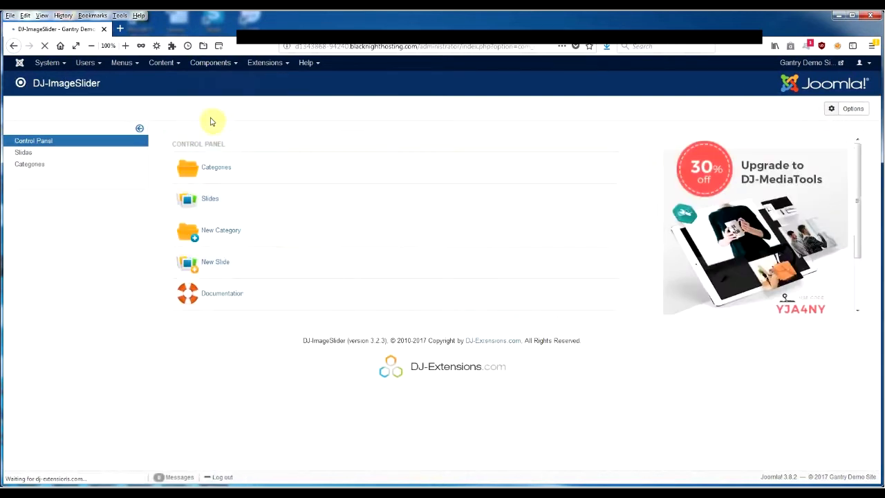
{"action": "left_click", "coordinate": [217, 169]}
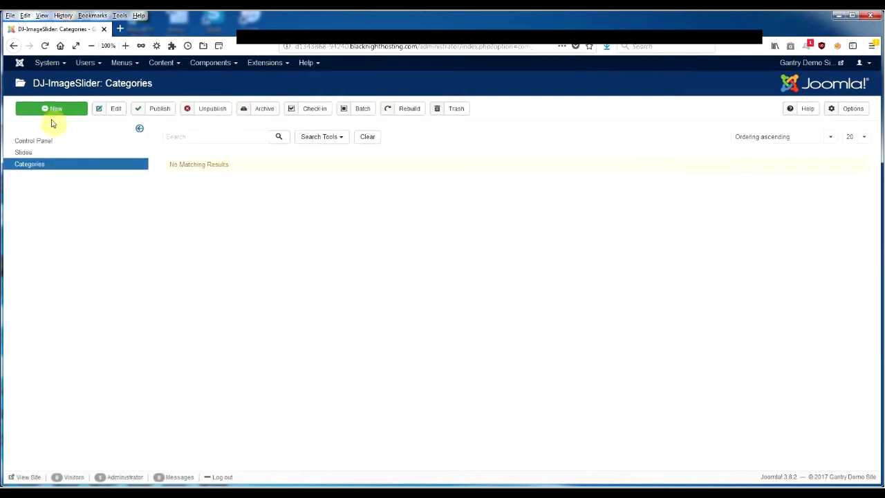
{"action": "left_click", "coordinate": [69, 112]}
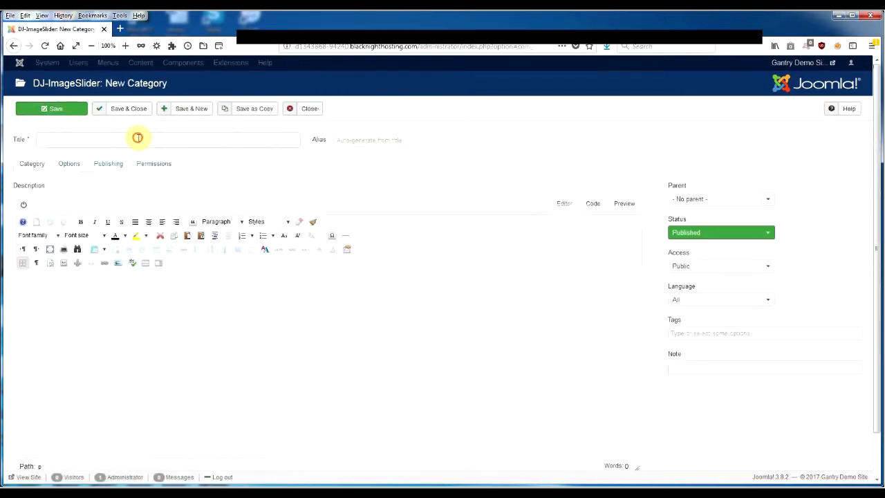
{"action": "left_click", "coordinate": [142, 137]}
{"action": "type", "text": "Ne"}
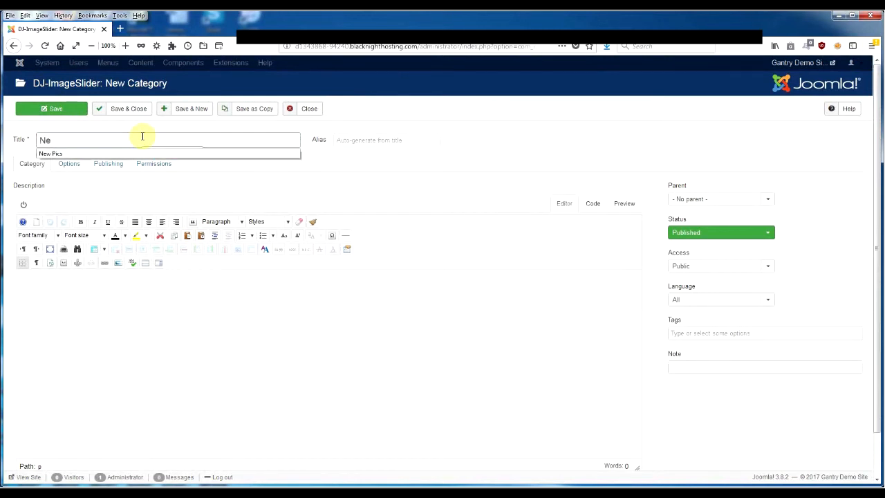
{"action": "type", "text": "w Pictures"}
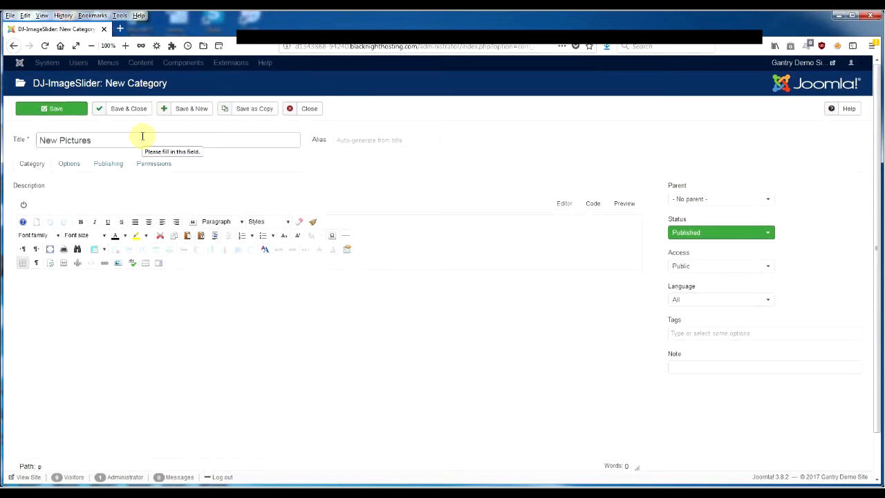
{"action": "left_click", "coordinate": [130, 111]}
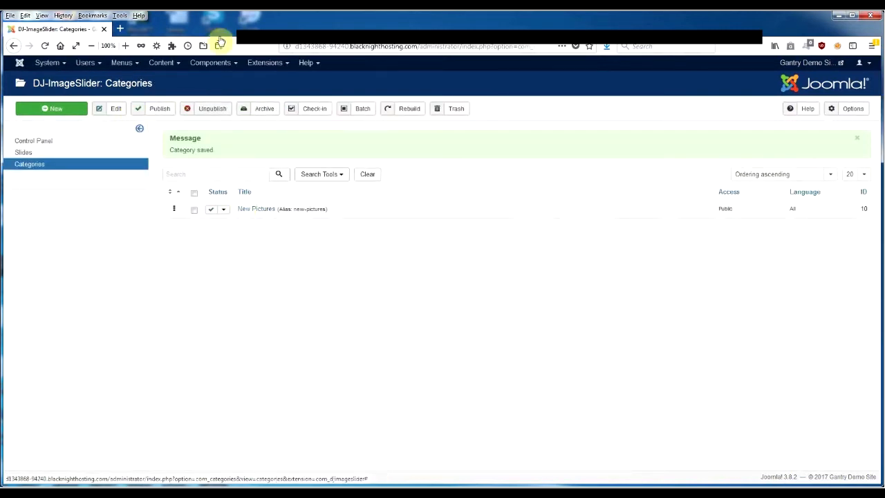
Step: Start a new DJ-ImageSlider slide titled "Pic1" in the New Pictures category
{"action": "left_click", "coordinate": [216, 64]}
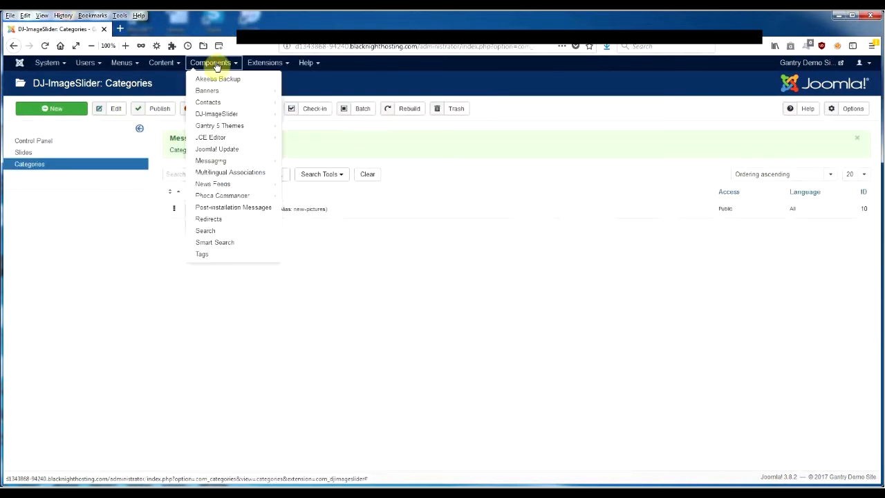
{"action": "left_click", "coordinate": [216, 114]}
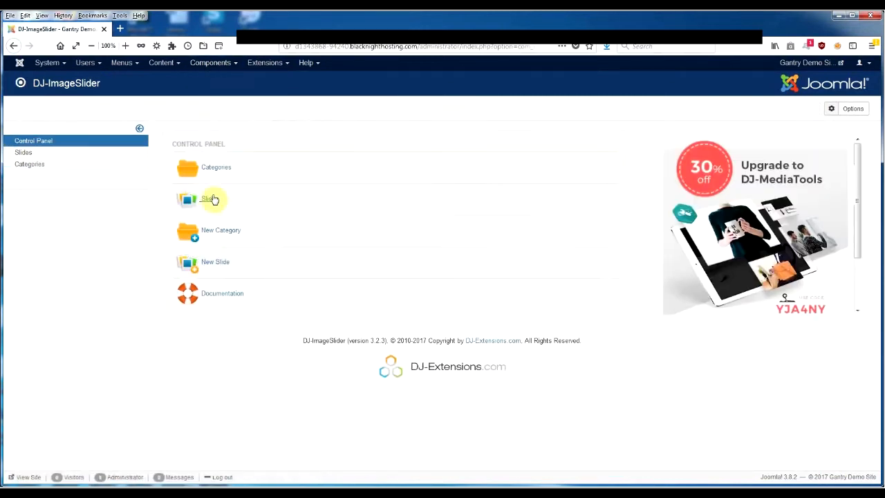
{"action": "left_click", "coordinate": [211, 198]}
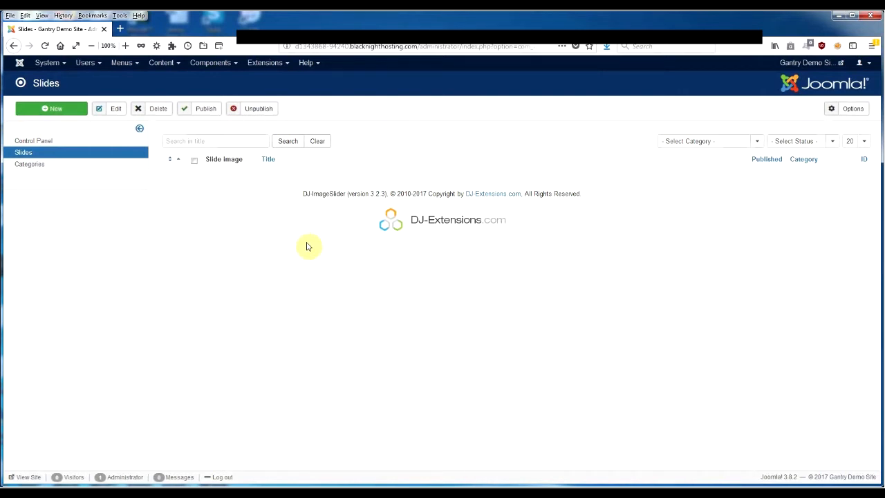
{"action": "left_click", "coordinate": [60, 109]}
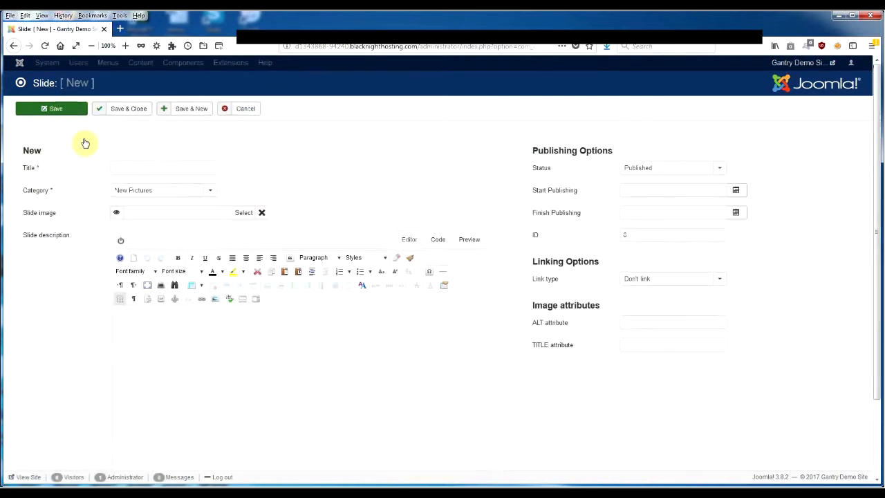
{"action": "left_click", "coordinate": [151, 168]}
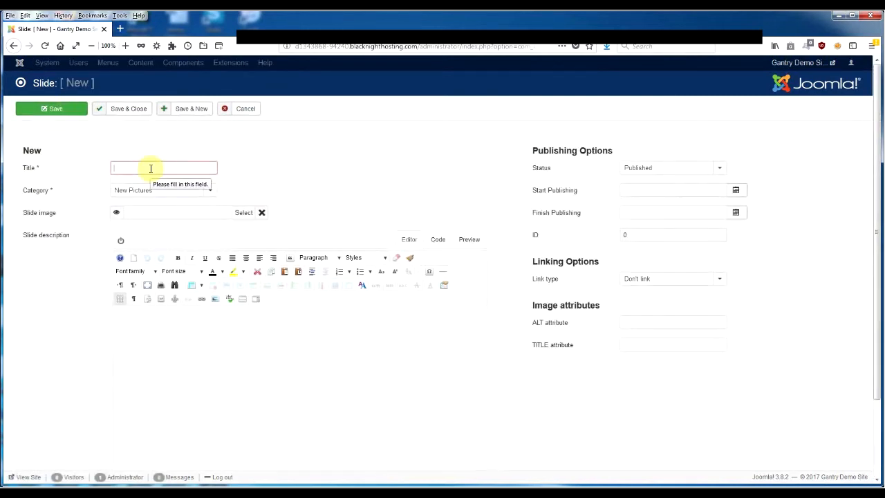
{"action": "type", "text": "Pic1"}
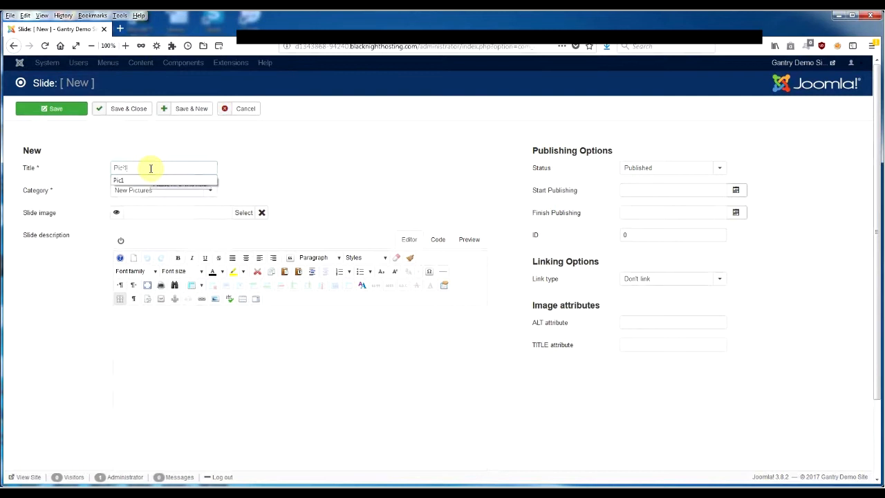
{"action": "left_click", "coordinate": [297, 161]}
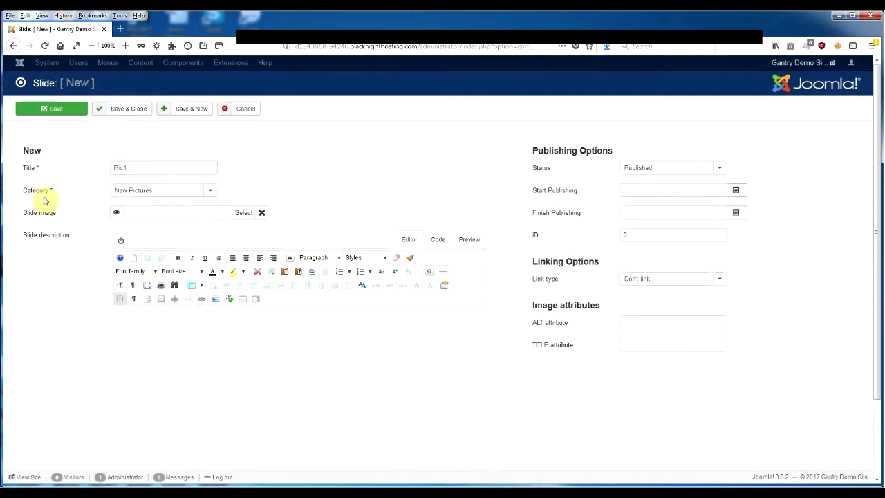
{"action": "left_click", "coordinate": [211, 192]}
{"action": "left_click", "coordinate": [208, 191]}
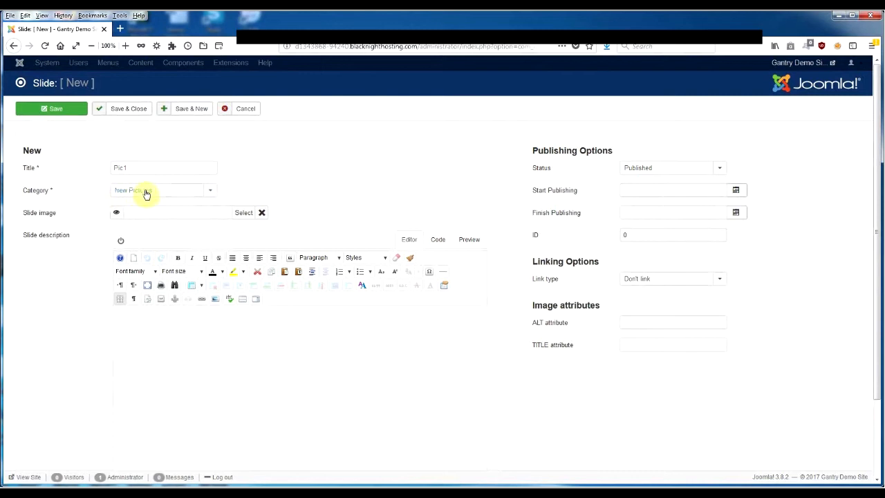
Step: Set night_panorama_2-wallpaper-1920x540.jpg from the slideshow folder as the slide image, then save and close the slide
{"action": "left_click", "coordinate": [242, 213]}
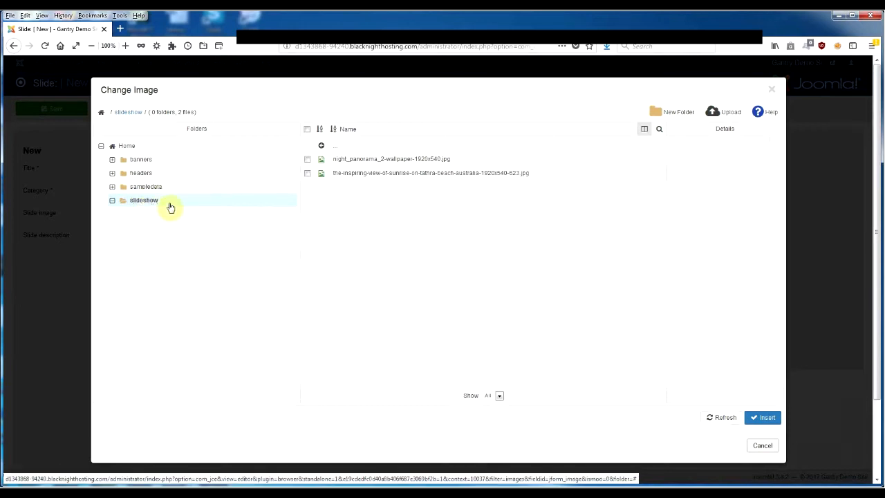
{"action": "left_click", "coordinate": [362, 161]}
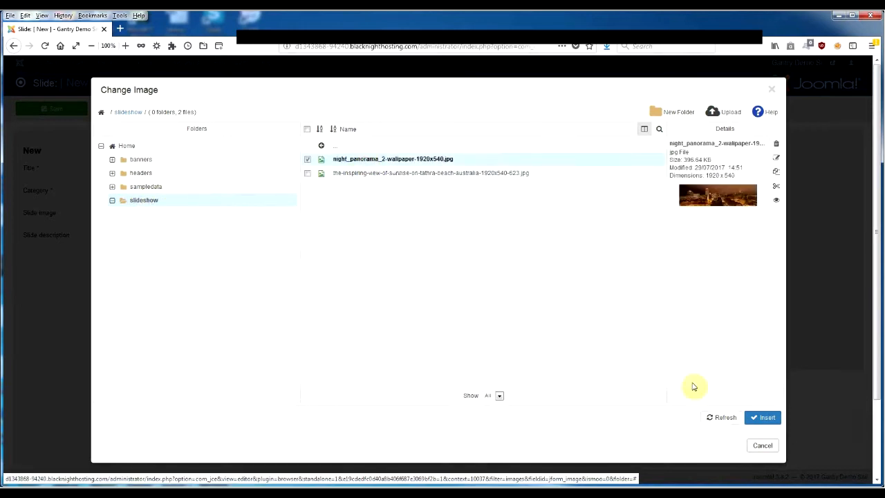
{"action": "left_click", "coordinate": [763, 418]}
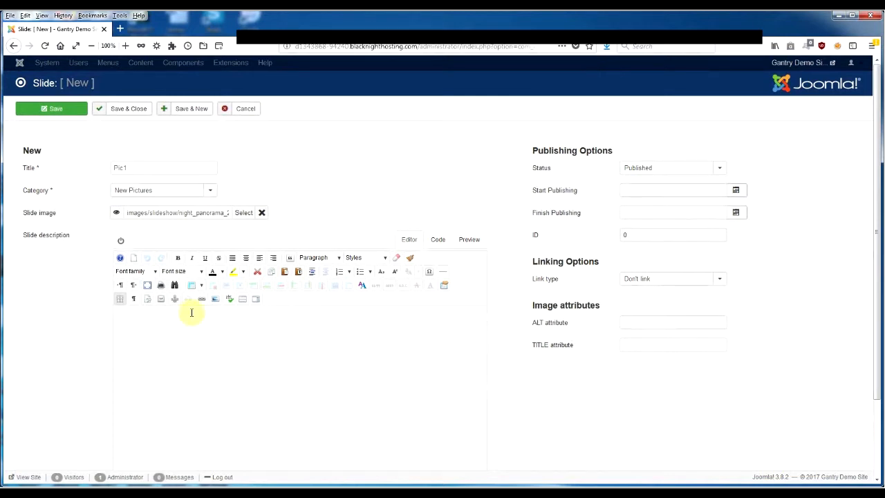
{"action": "left_click", "coordinate": [124, 117]}
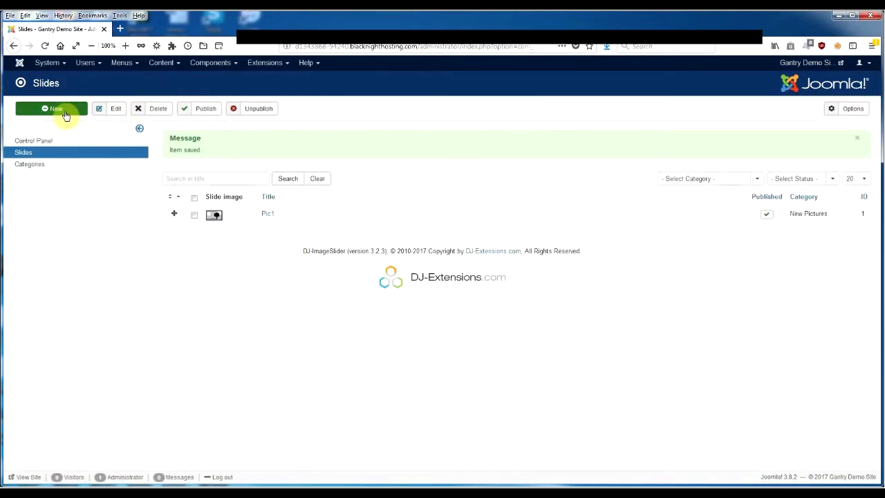
Step: Start another slide titled "Pic2" in the New Pictures category
{"action": "left_click", "coordinate": [65, 114]}
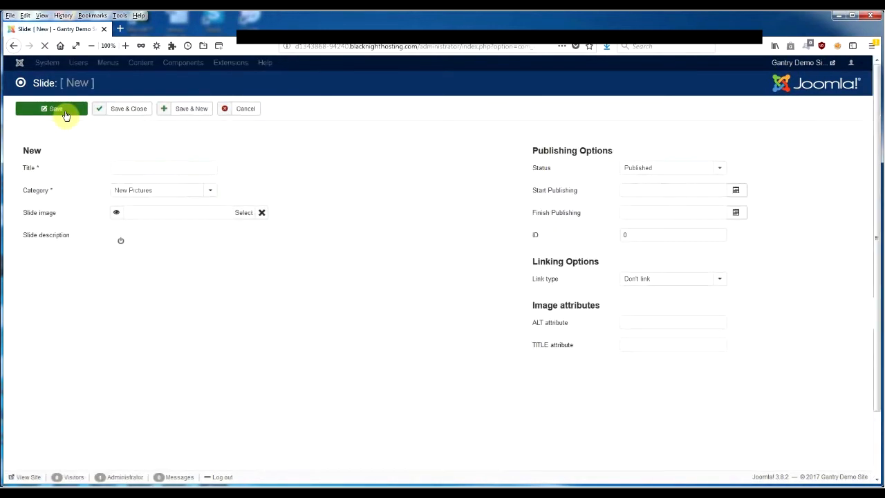
{"action": "left_click", "coordinate": [138, 169]}
{"action": "type", "text": "Pi"}
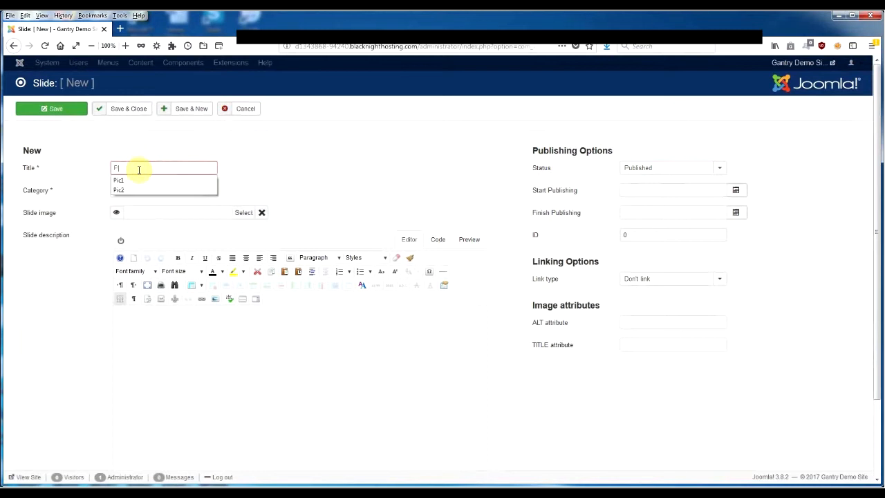
{"action": "type", "text": "c2"}
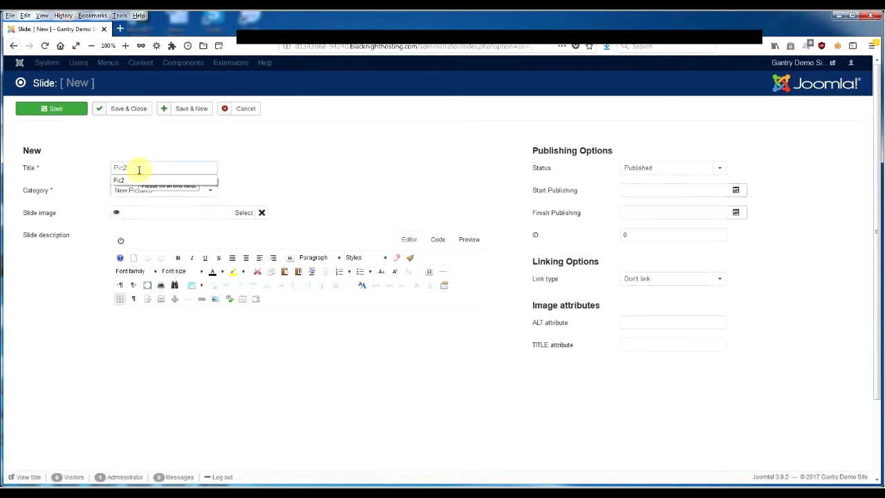
{"action": "left_click", "coordinate": [283, 130]}
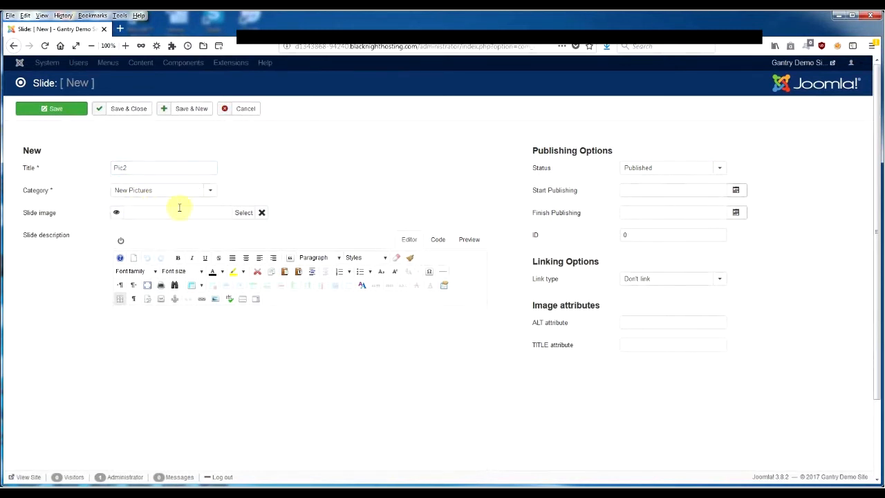
Step: Set the-inspiring-view-of-sunrise-on-tathra-beach-australia-1920x540-623.jpg from the slideshow folder as the Pic2 slide image, and save and close the slide
{"action": "left_click", "coordinate": [241, 214]}
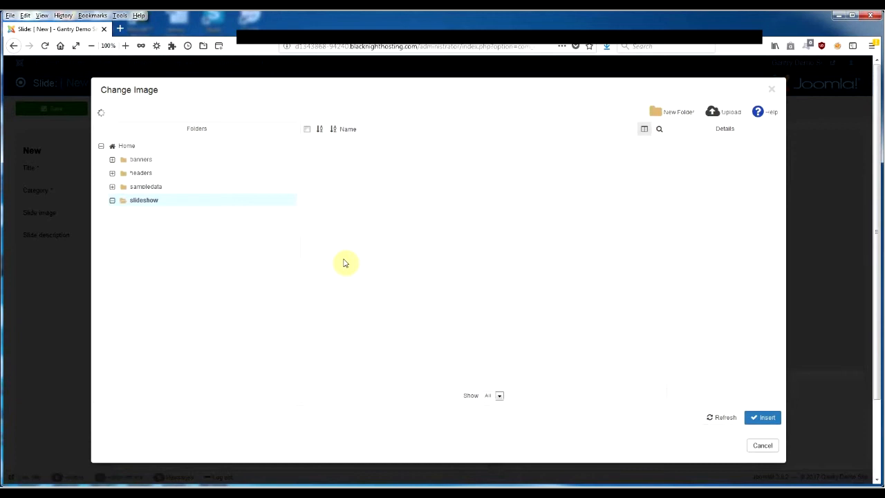
{"action": "left_click", "coordinate": [346, 174]}
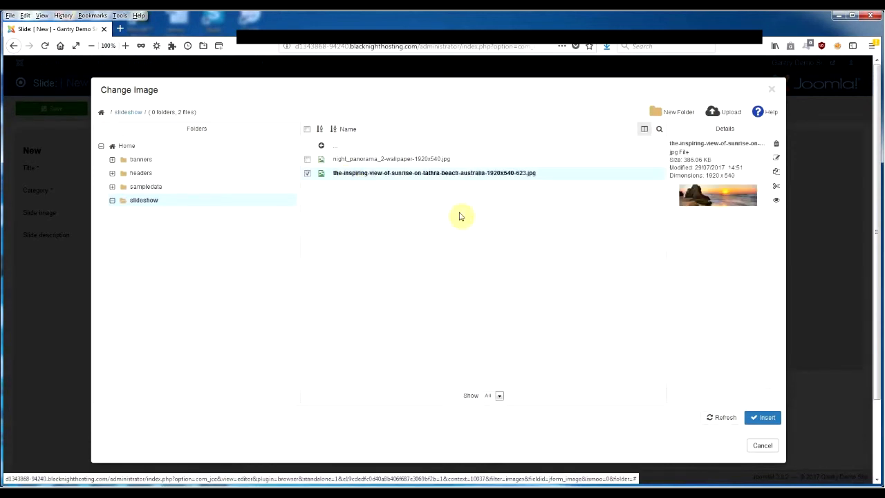
{"action": "left_click", "coordinate": [759, 415]}
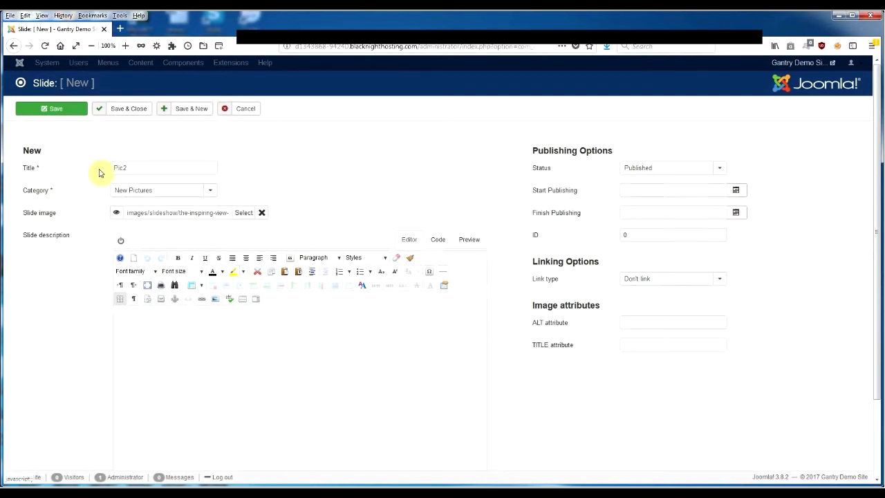
{"action": "left_click", "coordinate": [121, 111]}
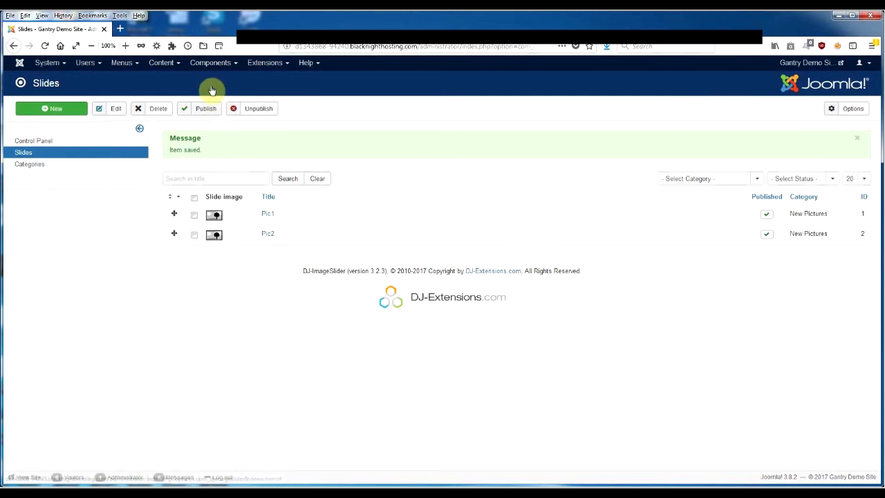
Step: Open the DJ-ImageSlider site module, set its status to Published and hide its title
{"action": "left_click", "coordinate": [207, 63]}
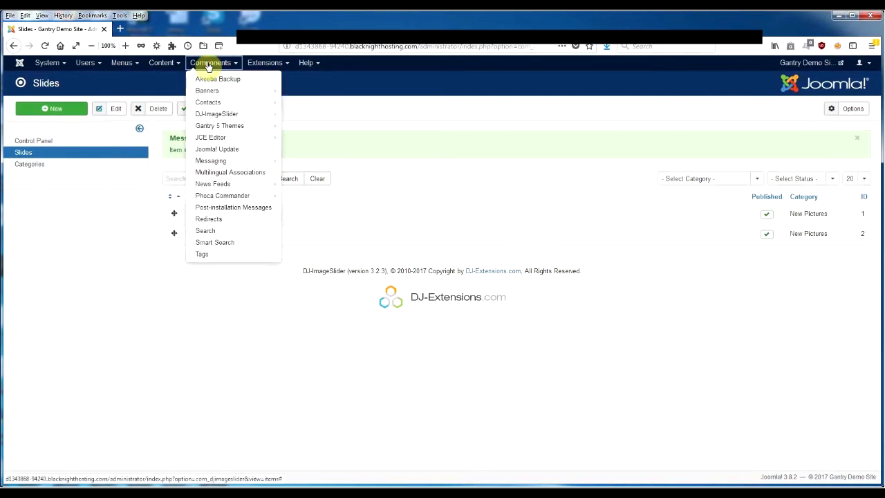
{"action": "mouse_move", "coordinate": [267, 64]}
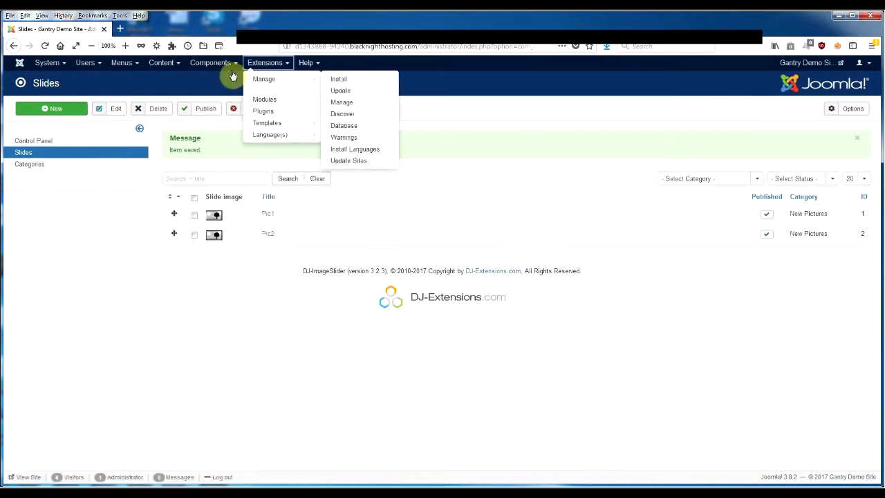
{"action": "left_click", "coordinate": [270, 100]}
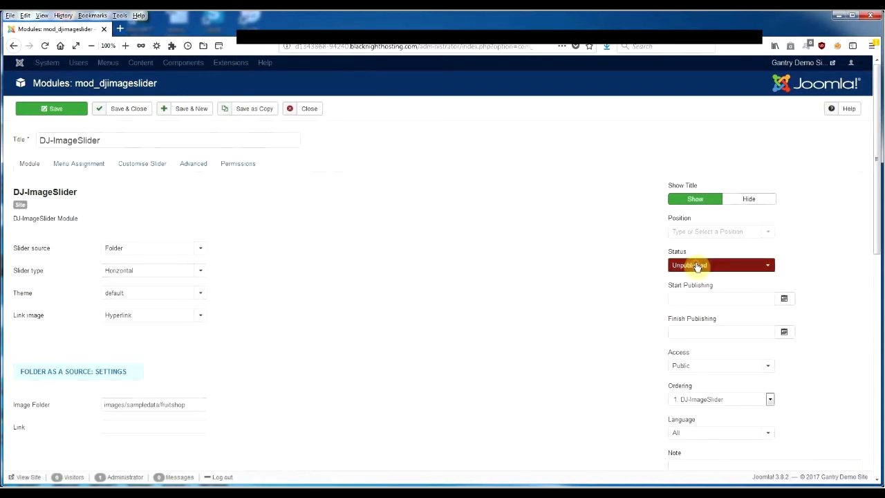
{"action": "left_click", "coordinate": [696, 266]}
{"action": "left_click", "coordinate": [691, 277]}
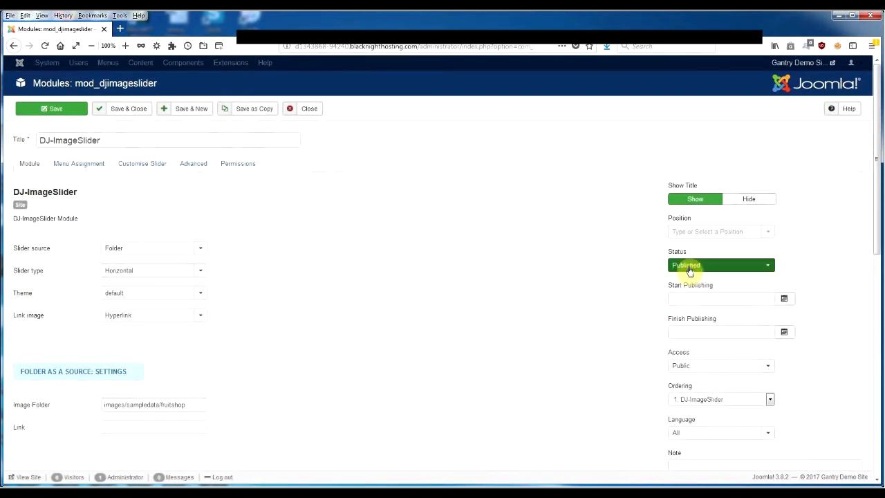
{"action": "left_click", "coordinate": [746, 201]}
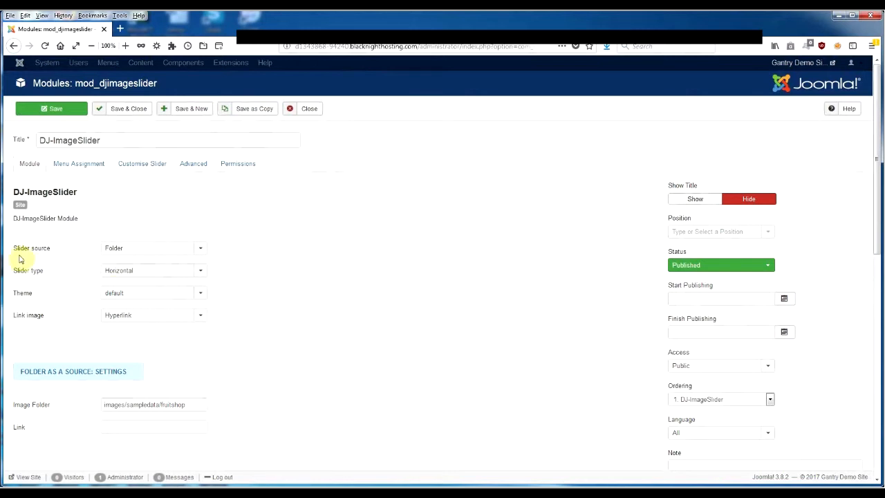
Step: Set the module's slider source to Component and choose New Pictures as the slides category
{"action": "mouse_move", "coordinate": [36, 254]}
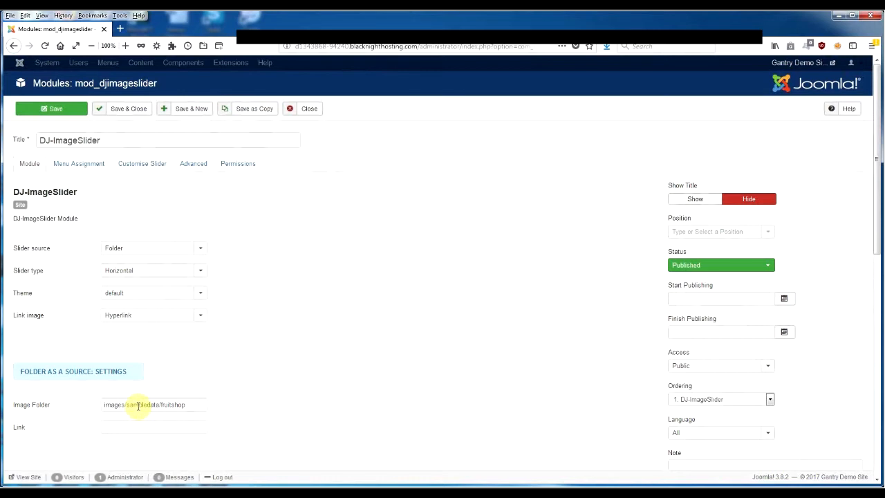
{"action": "left_click", "coordinate": [195, 248]}
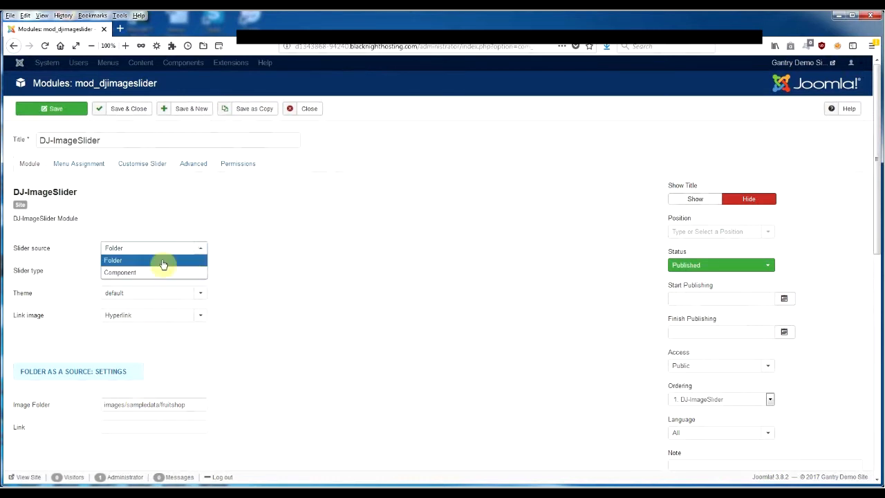
{"action": "left_click", "coordinate": [148, 273]}
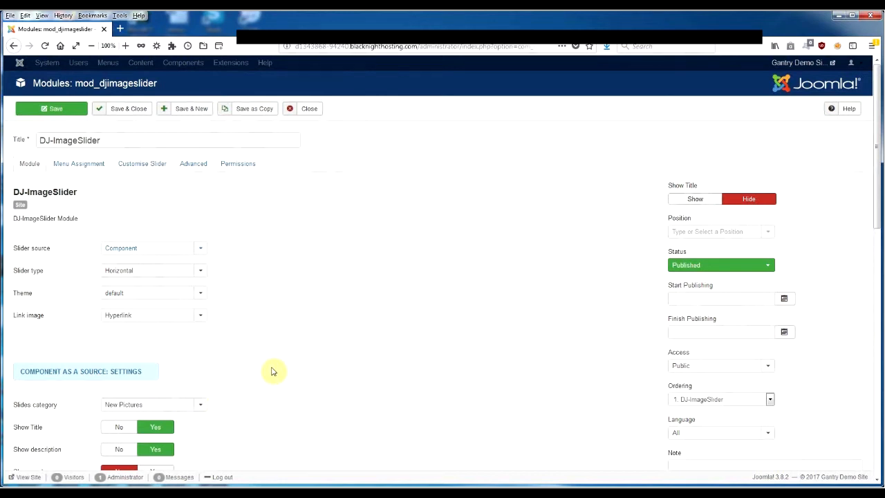
{"action": "scroll", "coordinate": [271, 371], "scroll_direction": "down", "scroll_amount": 2}
{"action": "mouse_move", "coordinate": [28, 356]}
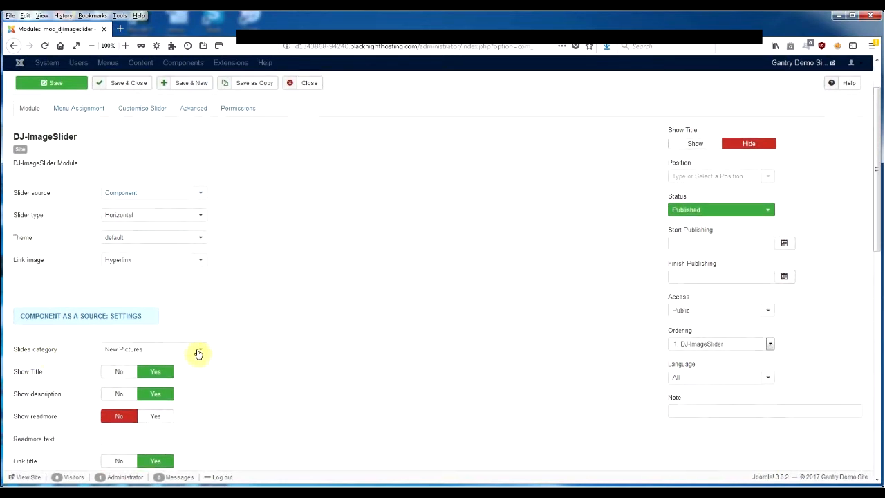
{"action": "left_click", "coordinate": [198, 352]}
{"action": "left_click", "coordinate": [197, 360]}
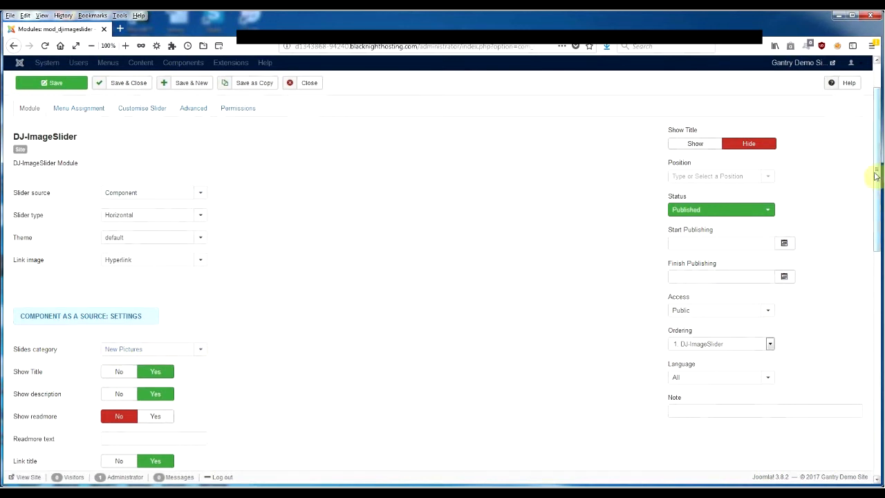
Step: Set the slide width to 1920 and the slide height to 540 in the basic slider settings
{"action": "left_click_drag", "start_coordinate": [875, 174], "coordinate": [876, 305]}
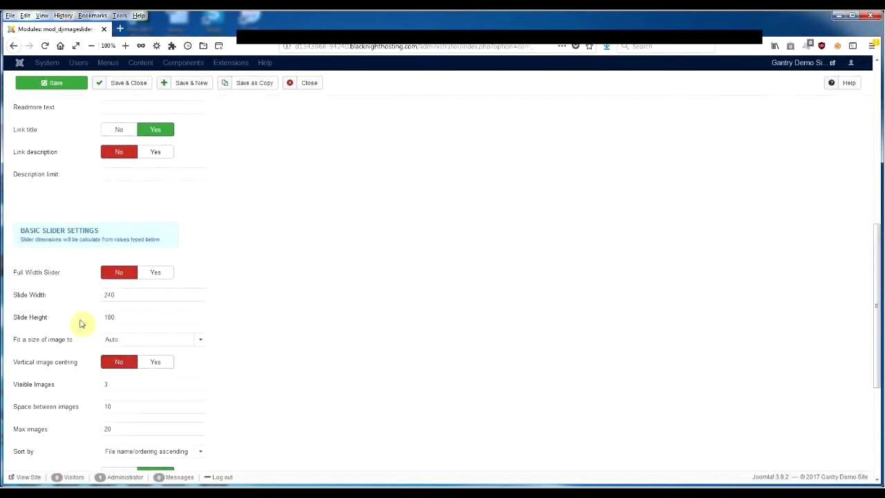
{"action": "left_click_drag", "start_coordinate": [122, 294], "coordinate": [76, 298]}
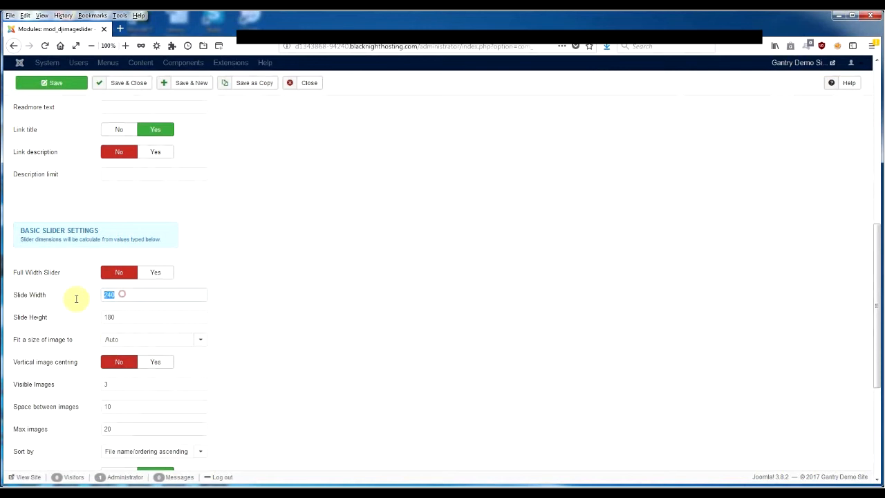
{"action": "type", "text": "1"}
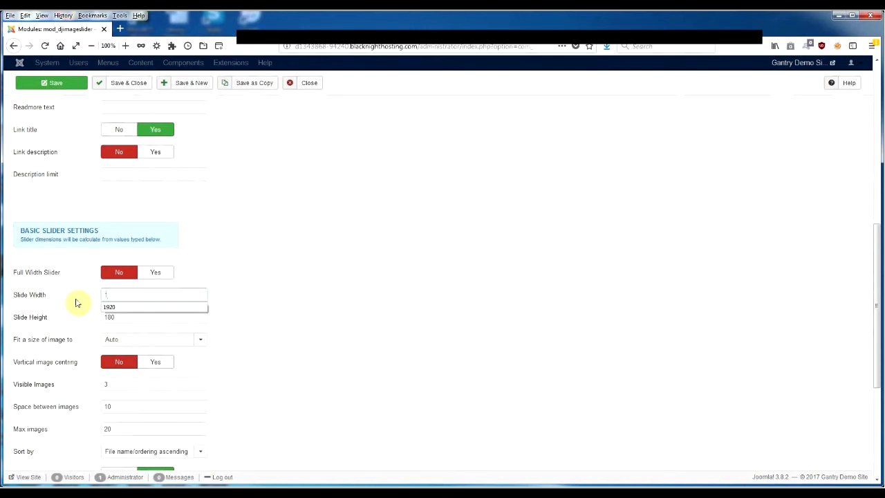
{"action": "type", "text": "920"}
{"action": "left_click_drag", "start_coordinate": [132, 317], "coordinate": [85, 316]}
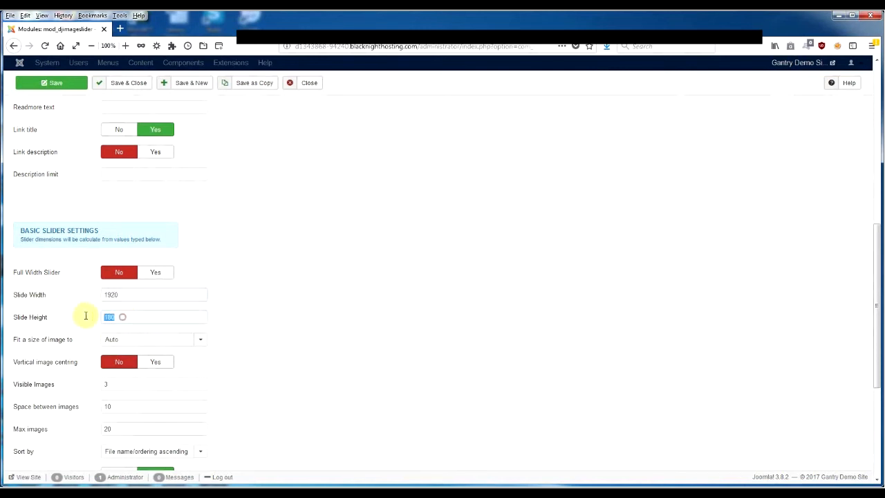
{"action": "type", "text": "540"}
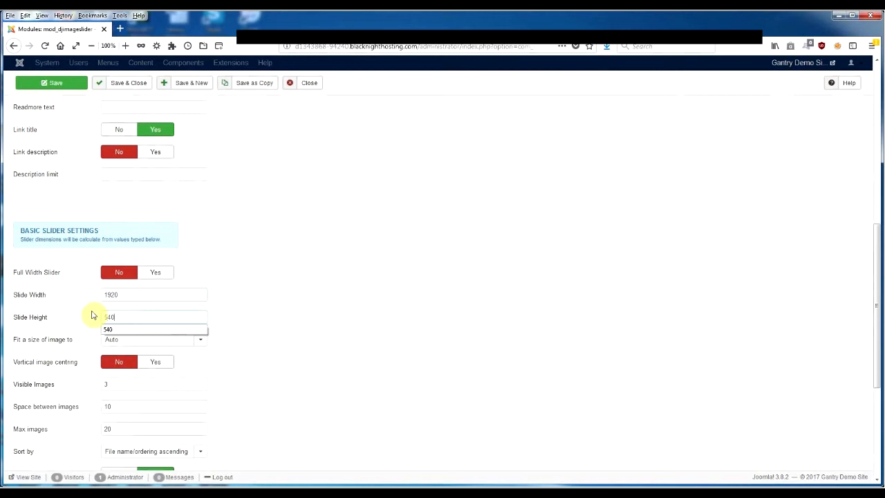
{"action": "left_click", "coordinate": [355, 287]}
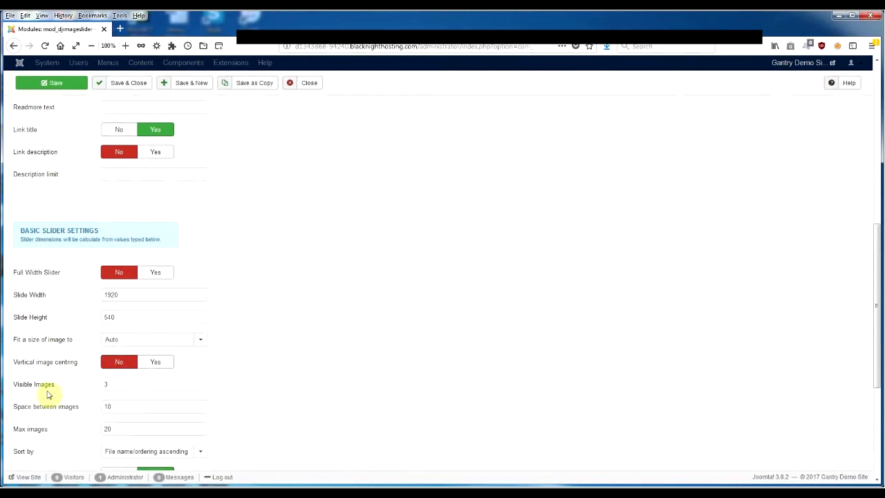
Step: Set the number of visible images to 1 and look over the remaining basic slider settings
{"action": "double_click", "coordinate": [117, 385]}
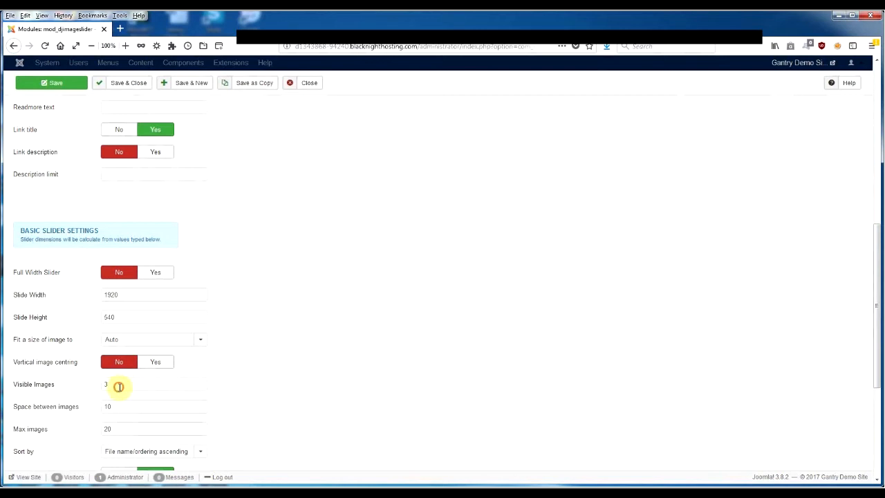
{"action": "type", "text": "1"}
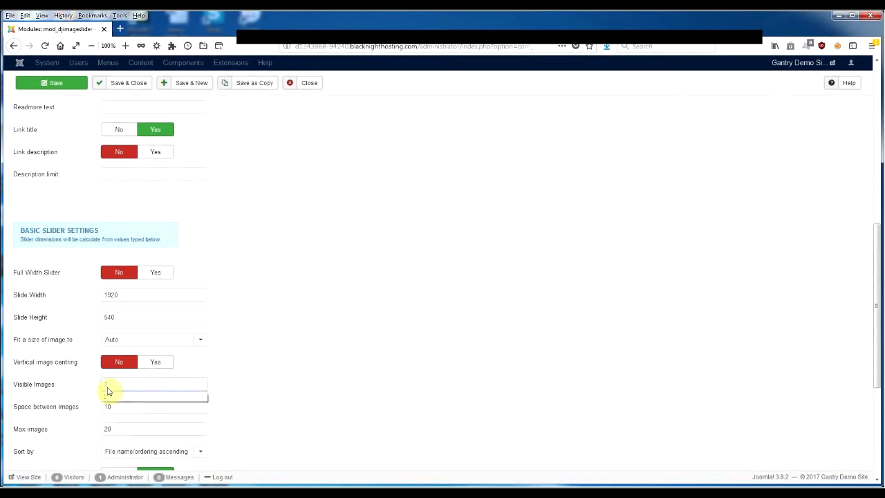
{"action": "left_click", "coordinate": [266, 362]}
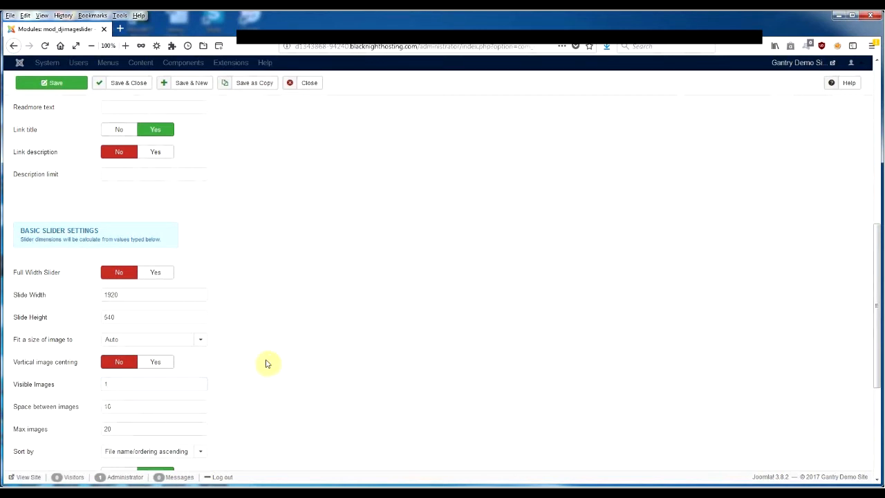
{"action": "scroll", "coordinate": [340, 353], "scroll_direction": "up", "scroll_amount": 2}
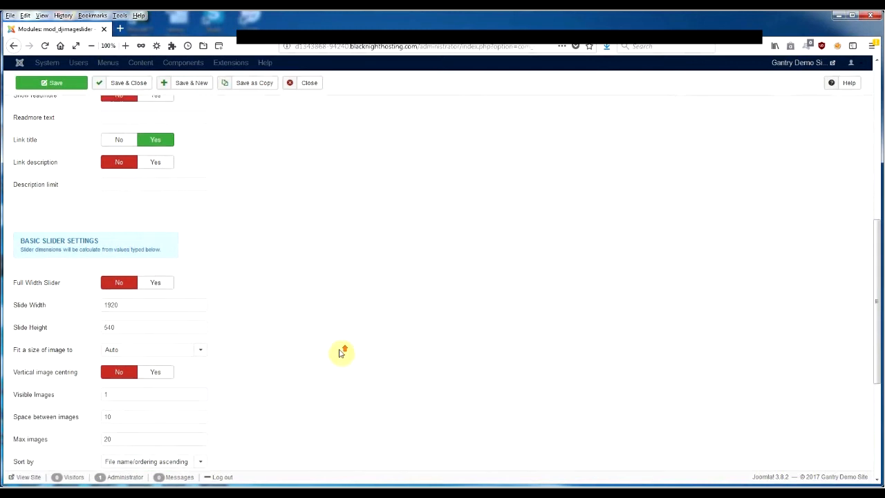
{"action": "scroll", "coordinate": [339, 353], "scroll_direction": "down", "scroll_amount": 5}
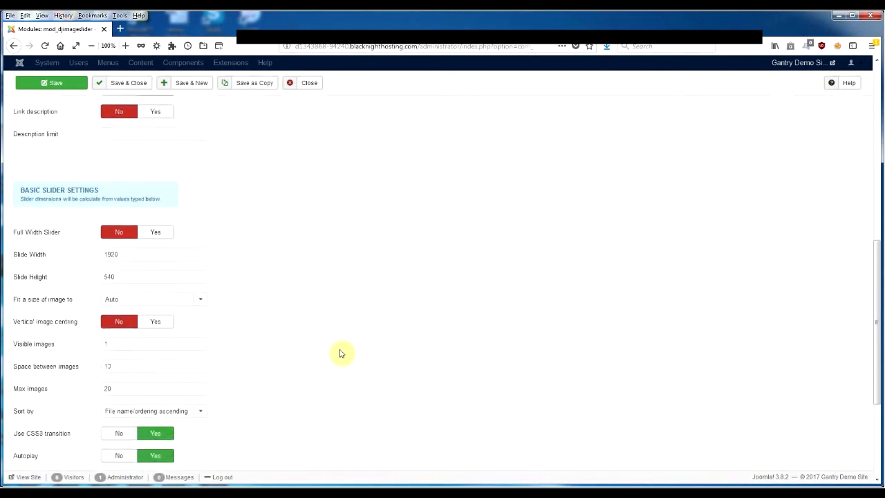
{"action": "scroll", "coordinate": [340, 353], "scroll_direction": "down", "scroll_amount": 2}
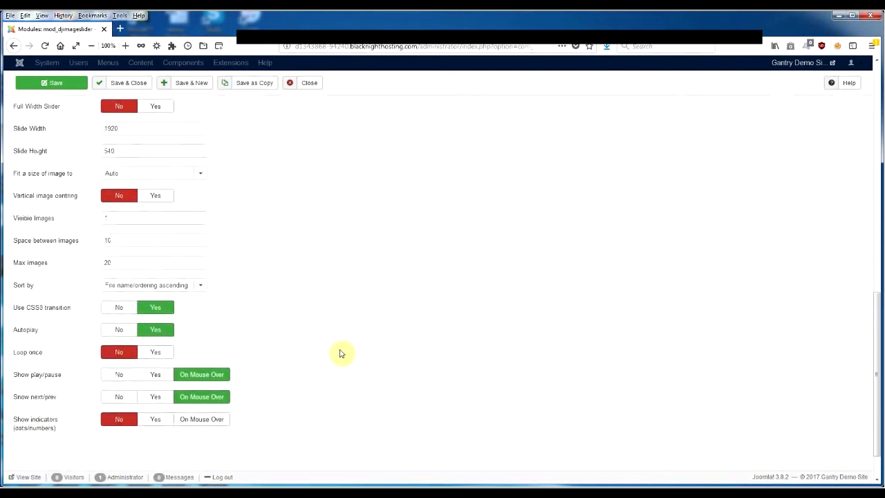
Step: Assign the DJ-ImageSlider module to display on all pages
{"action": "scroll", "coordinate": [339, 354], "scroll_direction": "up", "scroll_amount": 15}
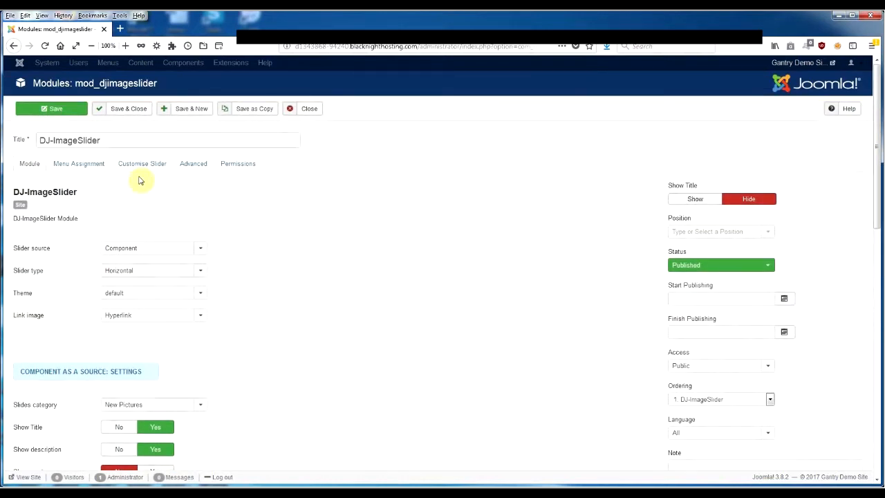
{"action": "left_click", "coordinate": [87, 168]}
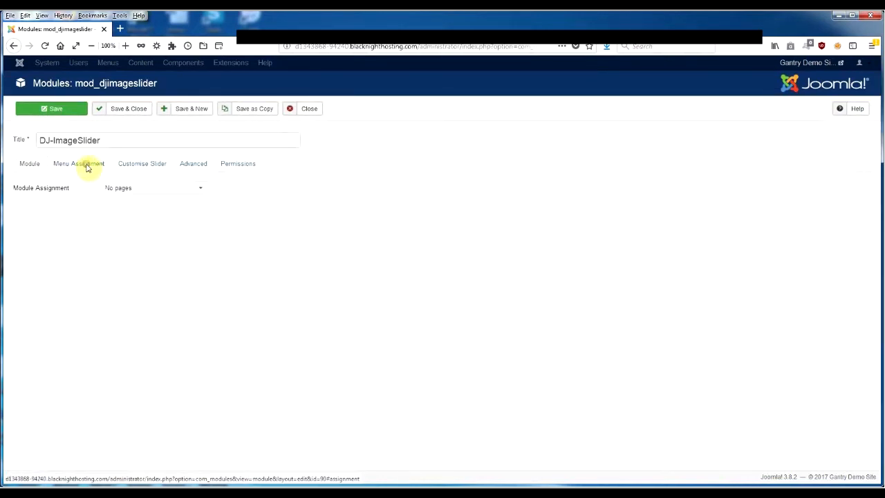
{"action": "left_click", "coordinate": [164, 192]}
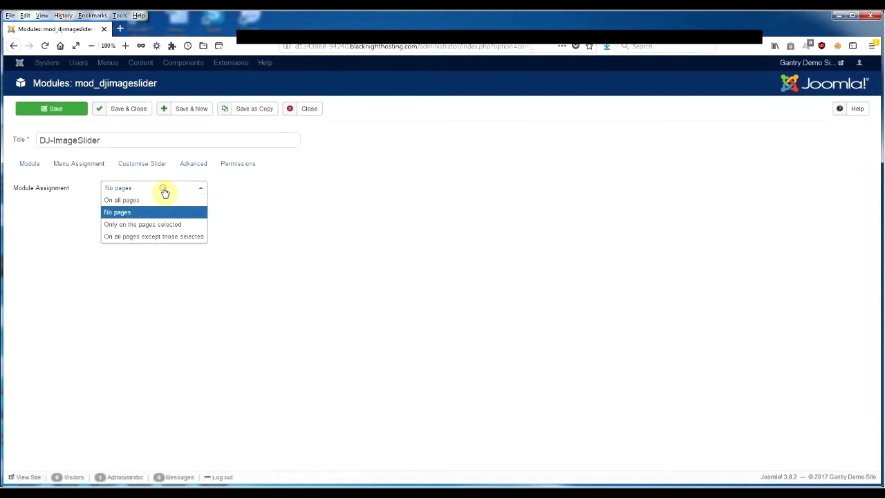
{"action": "left_click", "coordinate": [132, 203]}
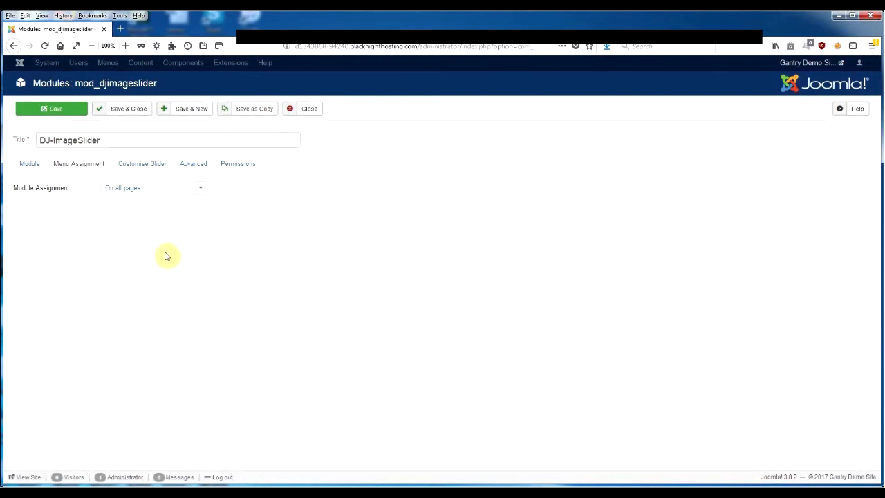
Step: Check the module's slider customisation, advanced and permission settings, and save and close the module
{"action": "left_click", "coordinate": [148, 166]}
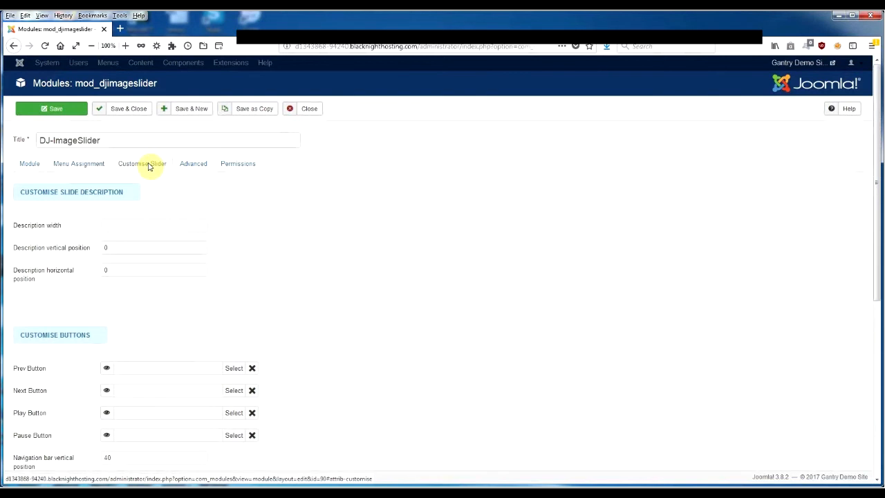
{"action": "left_click", "coordinate": [192, 166]}
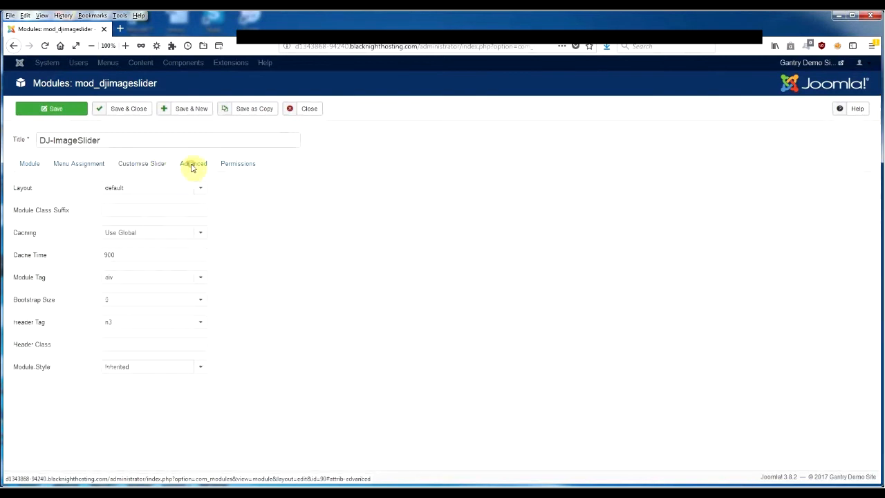
{"action": "left_click", "coordinate": [233, 166]}
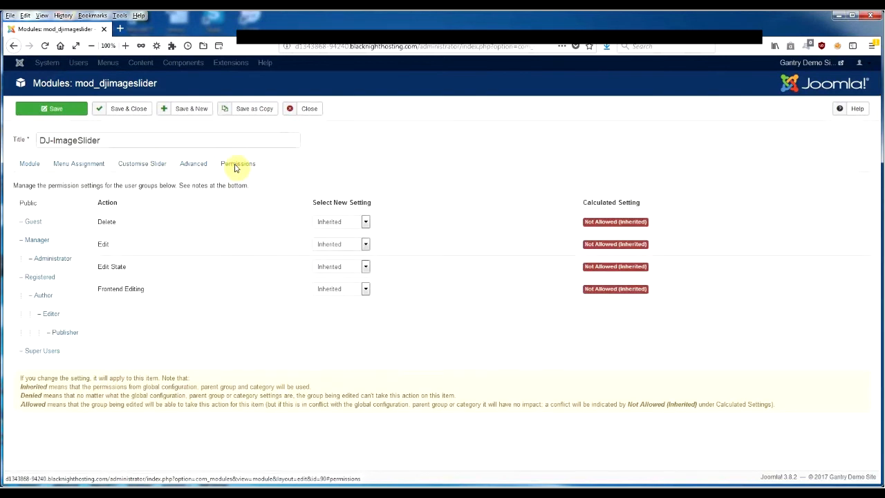
{"action": "left_click", "coordinate": [31, 166]}
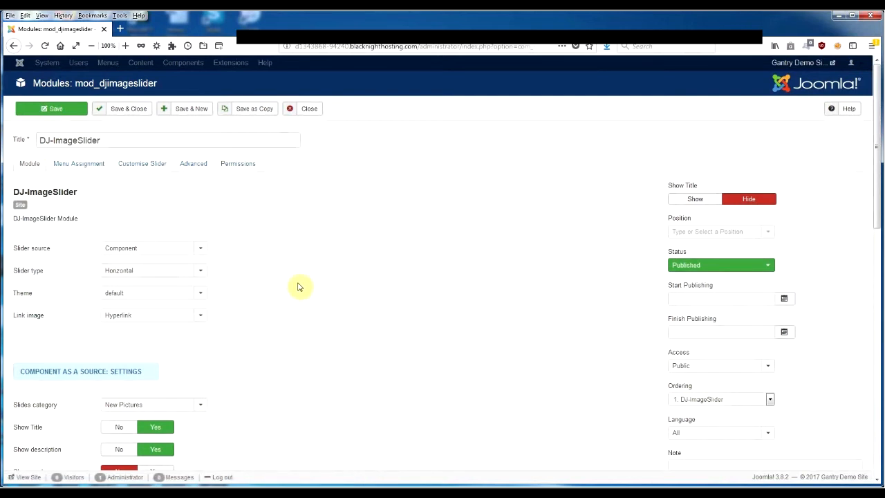
{"action": "left_click", "coordinate": [126, 111]}
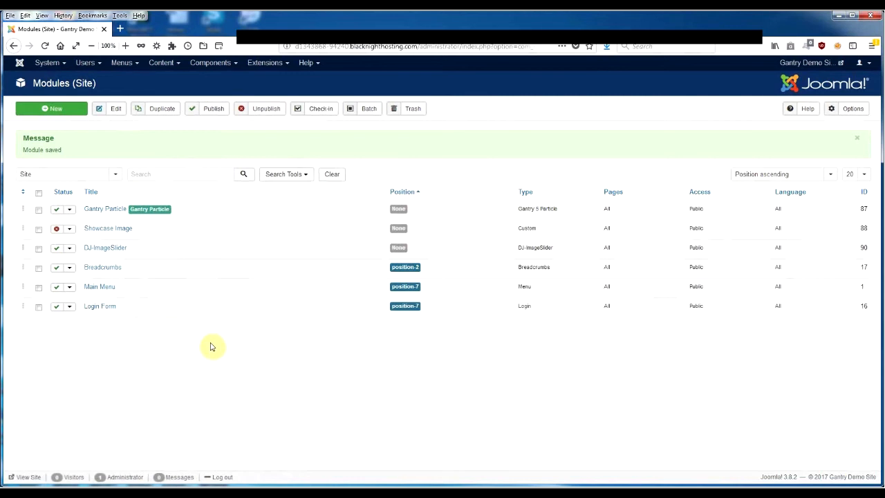
Step: Open the layout of the Home outline in the Gantry 5 Hydrogen theme
{"action": "left_click", "coordinate": [211, 62]}
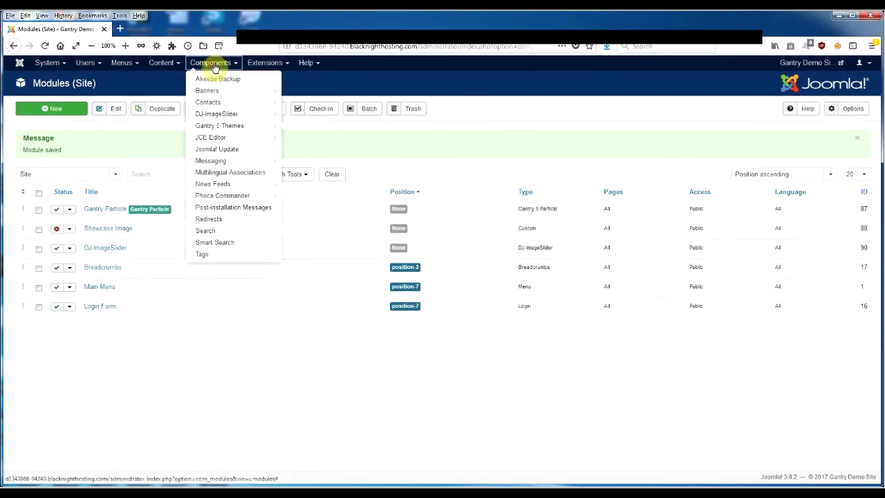
{"action": "left_click", "coordinate": [216, 129]}
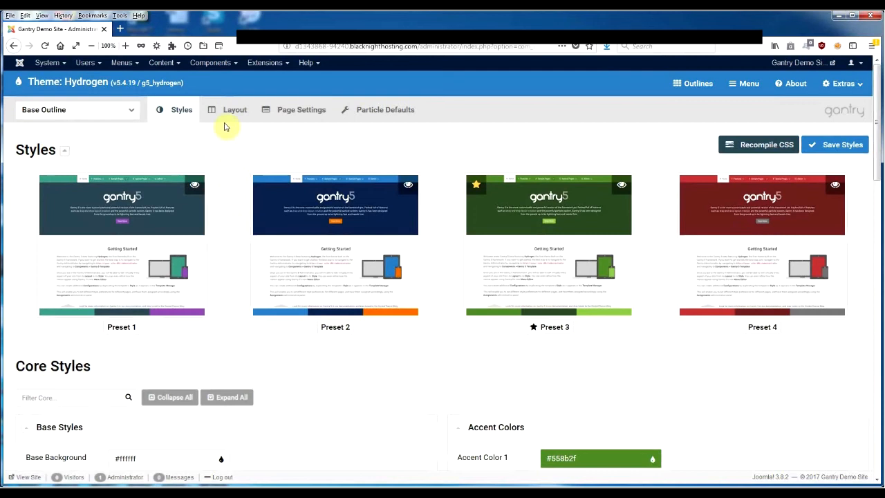
{"action": "left_click", "coordinate": [233, 115]}
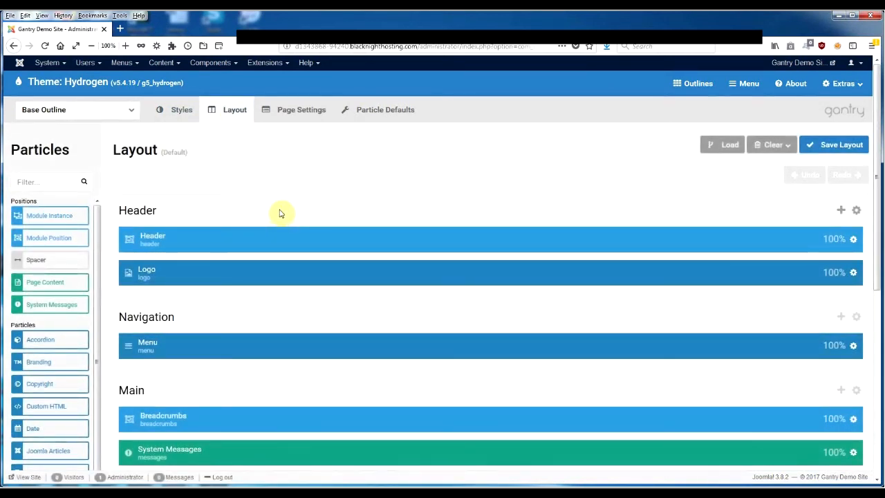
{"action": "left_click", "coordinate": [130, 109]}
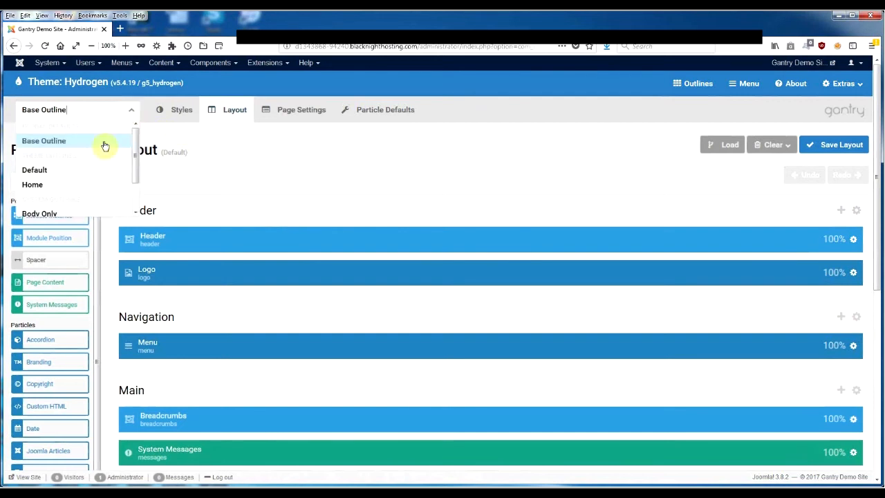
{"action": "left_click", "coordinate": [86, 184]}
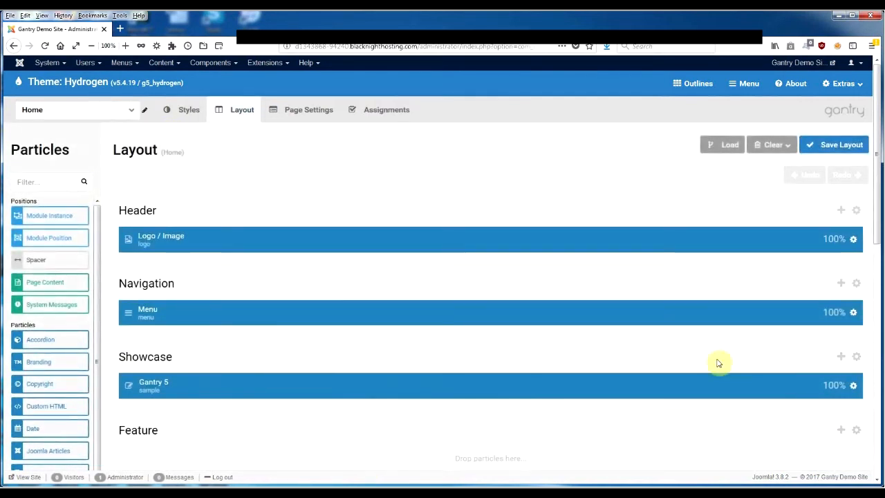
Step: Disable the Gantry 5 sample particle in the Showcase section and save the change
{"action": "scroll", "coordinate": [879, 206], "scroll_direction": "down", "scroll_amount": 1}
{"action": "left_click_drag", "start_coordinate": [880, 206], "coordinate": [880, 271]}
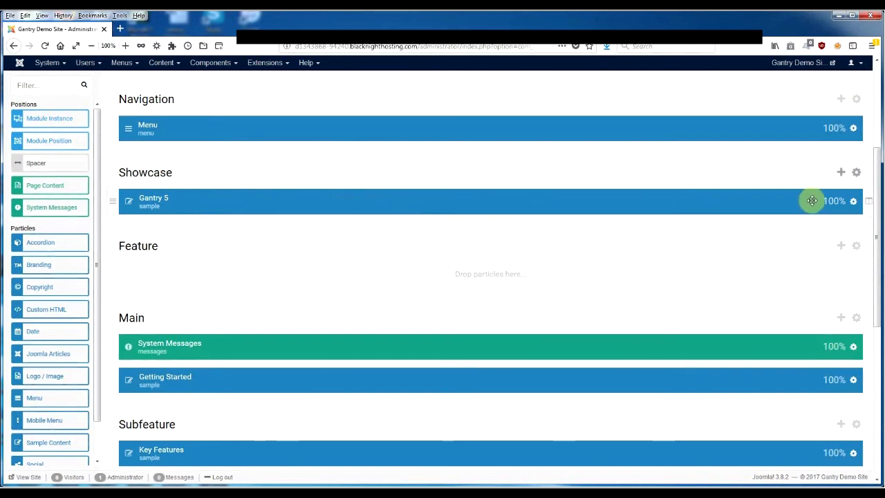
{"action": "left_click", "coordinate": [853, 202]}
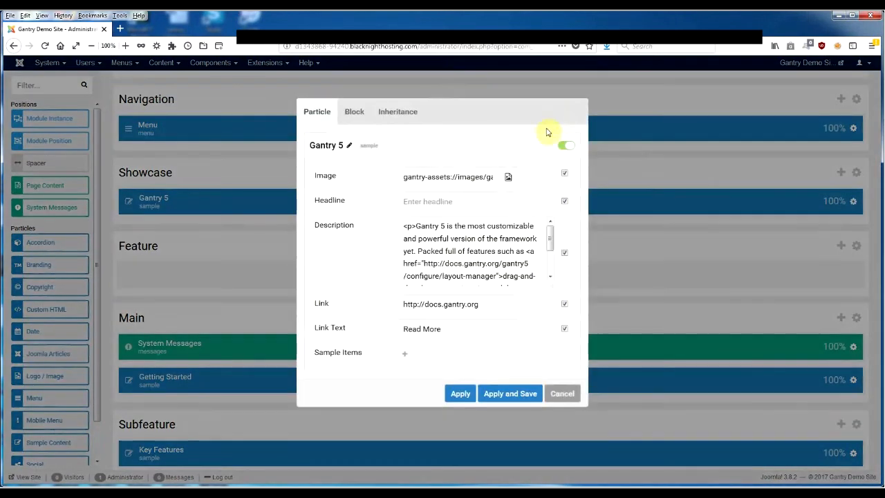
{"action": "left_click", "coordinate": [510, 393]}
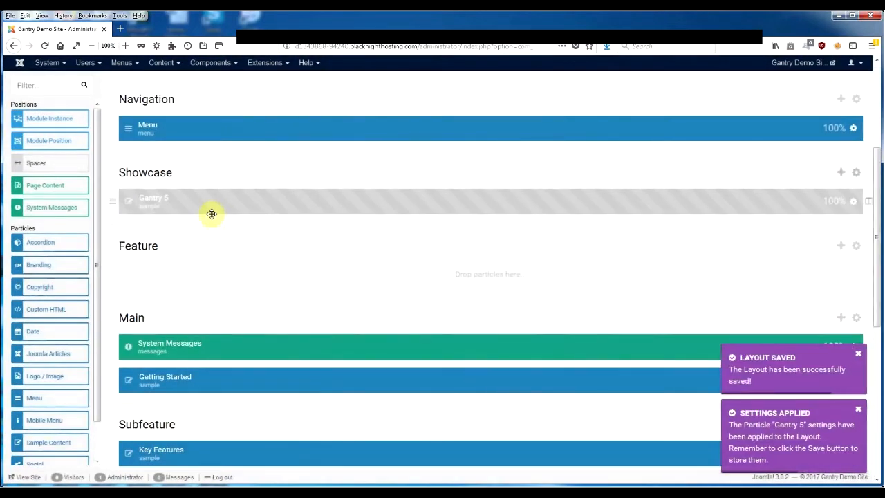
Step: Add a module instance in a new row of the Showcase section and title it Slideshow
{"action": "left_click", "coordinate": [840, 173]}
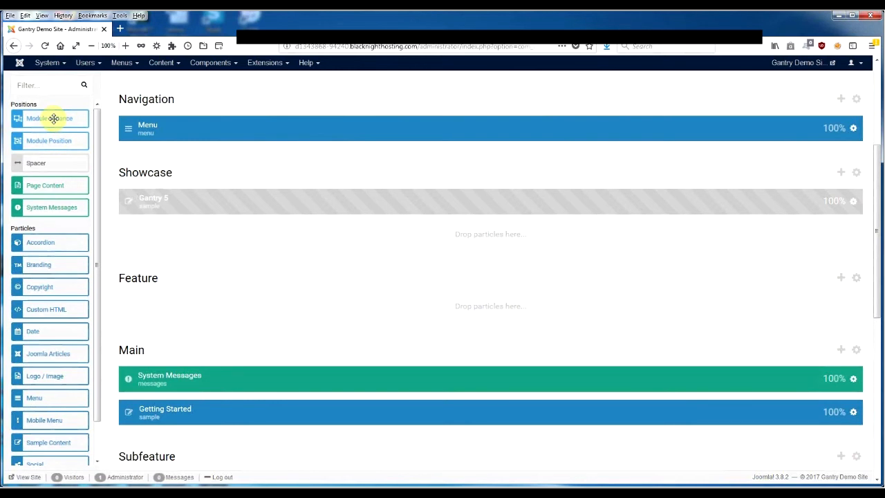
{"action": "left_click_drag", "start_coordinate": [53, 118], "coordinate": [471, 236]}
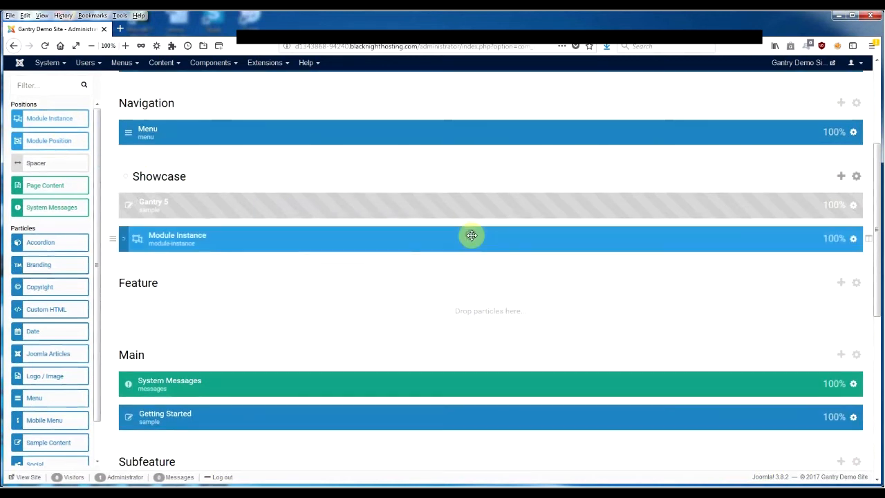
{"action": "left_click", "coordinate": [853, 239]}
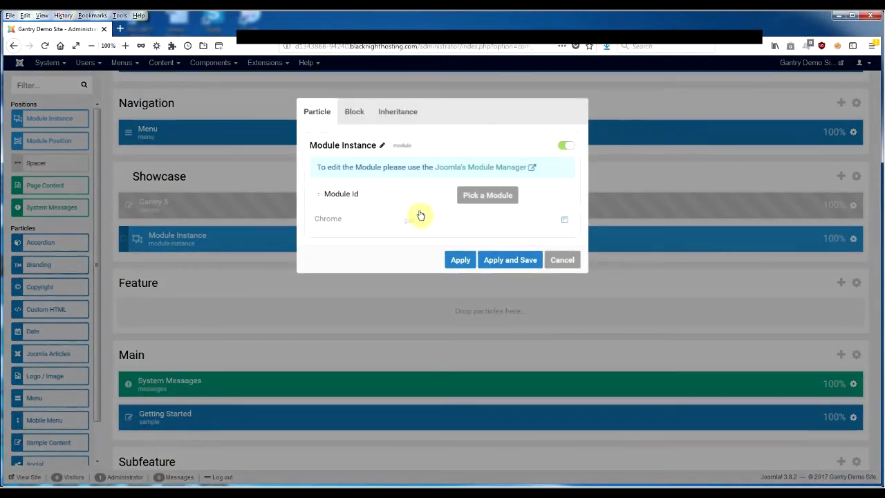
{"action": "left_click", "coordinate": [380, 148]}
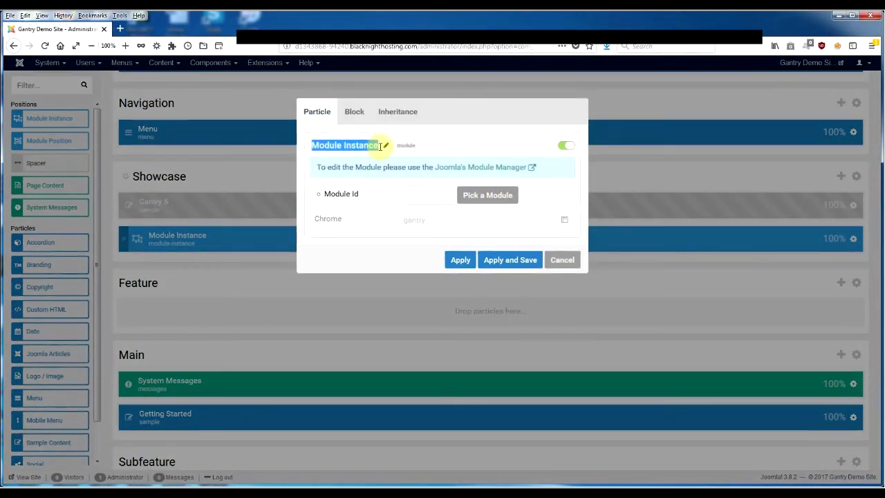
{"action": "type", "text": "Slideshow"}
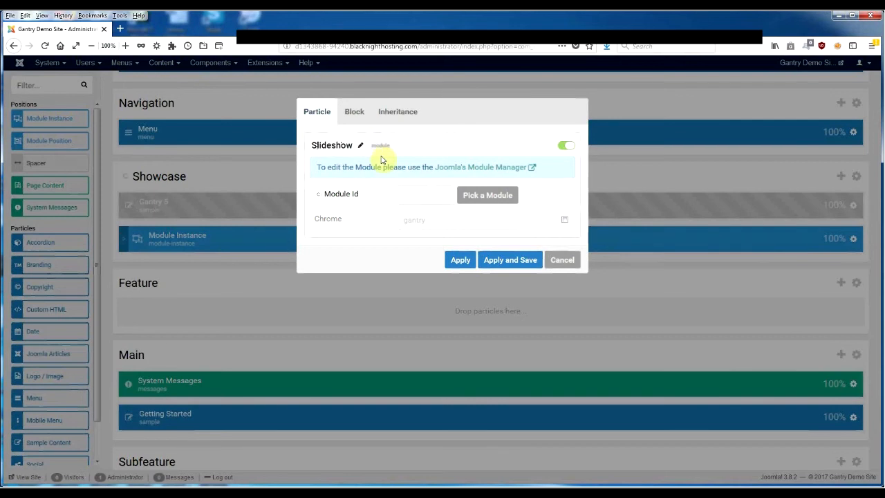
{"action": "left_click", "coordinate": [450, 150]}
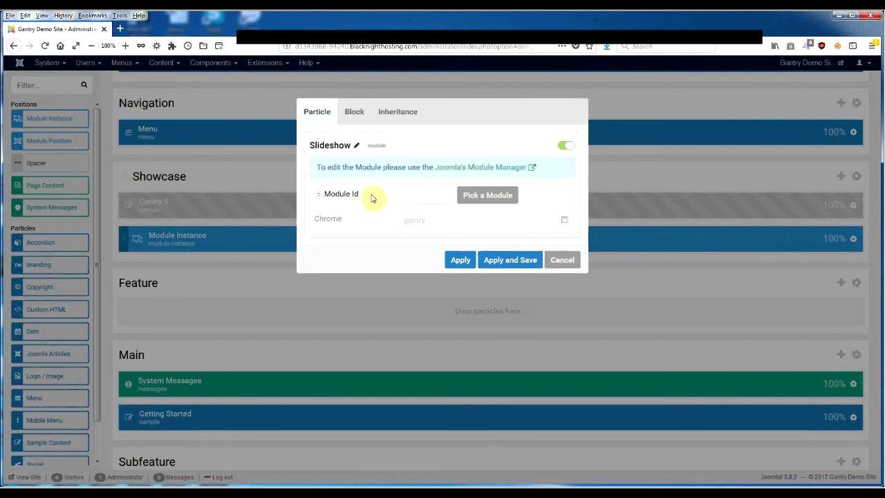
Step: Assign the DJ-ImageSlider module to the Slideshow particle, then apply and save its settings
{"action": "left_click", "coordinate": [490, 197]}
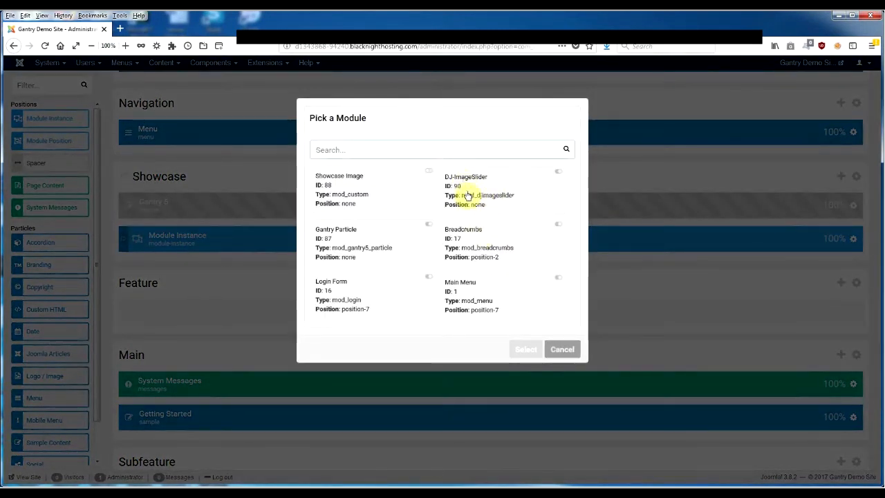
{"action": "left_click_drag", "start_coordinate": [445, 195], "coordinate": [468, 196]}
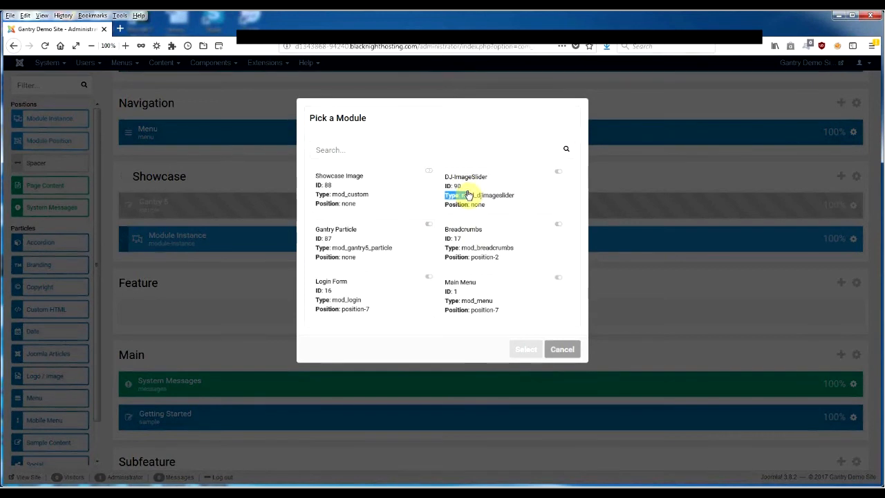
{"action": "left_click", "coordinate": [483, 192]}
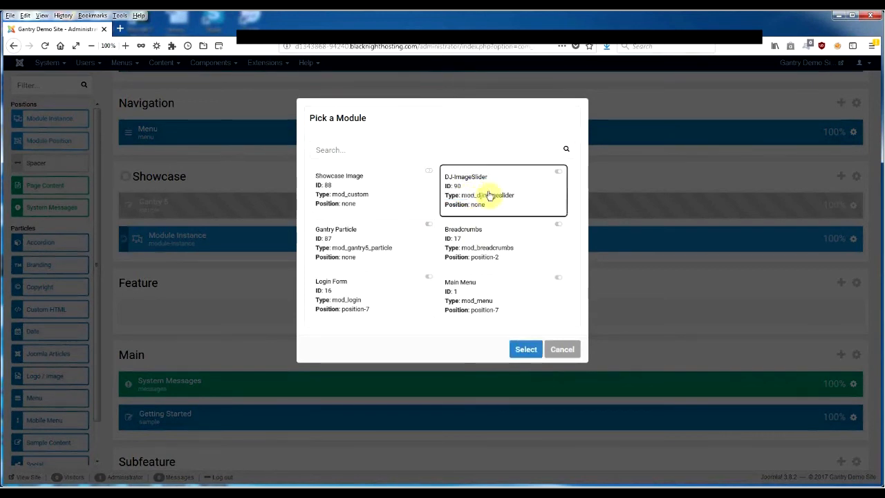
{"action": "left_click", "coordinate": [526, 347]}
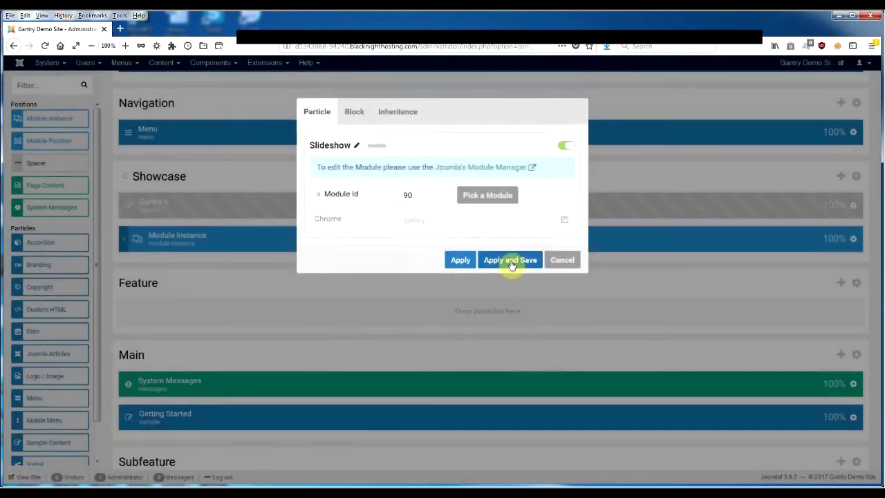
{"action": "left_click", "coordinate": [511, 262]}
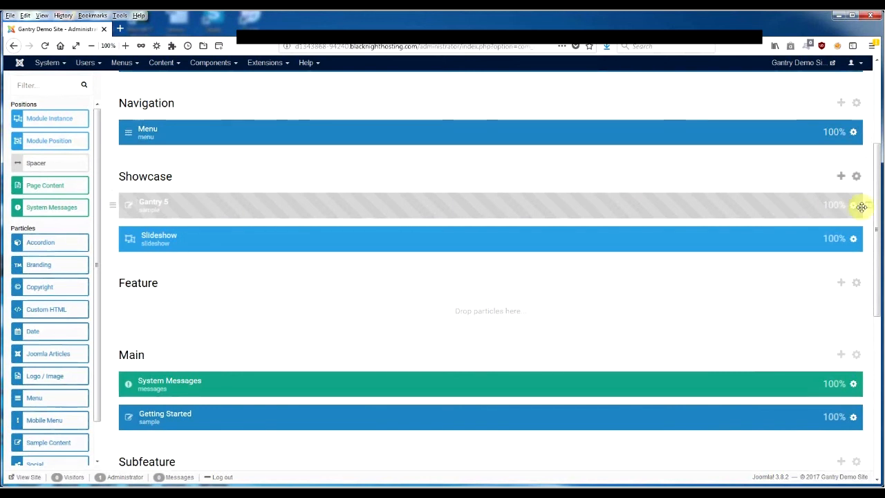
Step: Save the Home layout and open the site's front end to check the slideshow
{"action": "scroll", "coordinate": [878, 215], "scroll_direction": "up", "scroll_amount": 3}
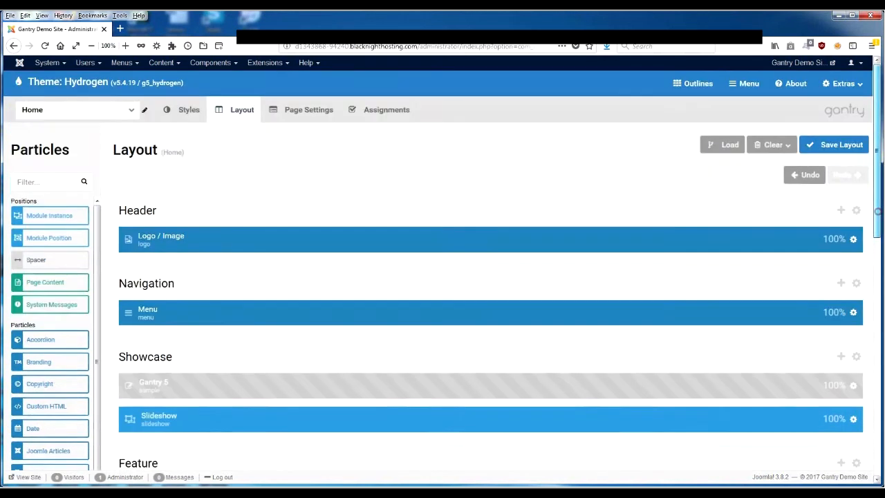
{"action": "left_click", "coordinate": [835, 146]}
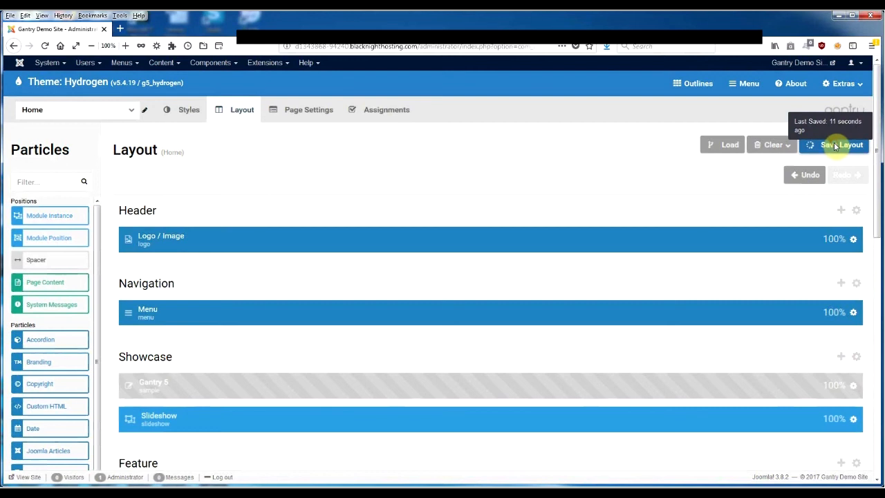
{"action": "left_click", "coordinate": [832, 64]}
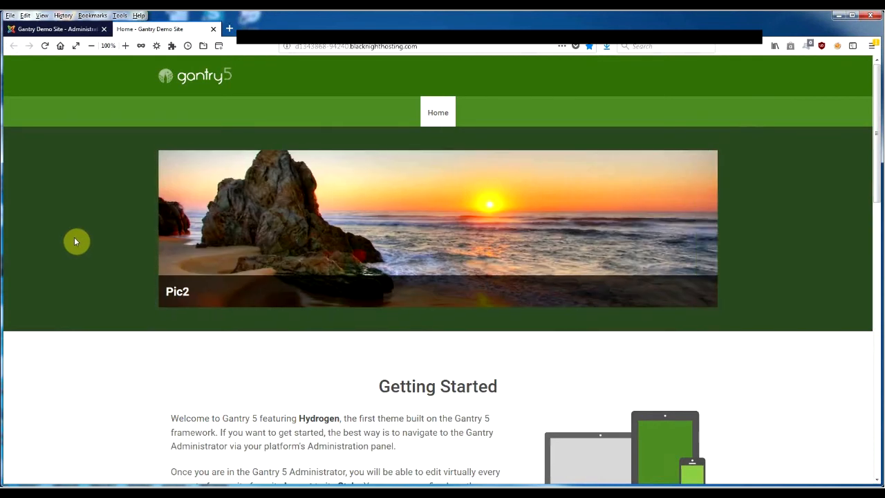
Step: Set the Showcase section's layout to Fullwidth (Flushed Content) and save the Home layout
{"action": "left_click", "coordinate": [38, 30]}
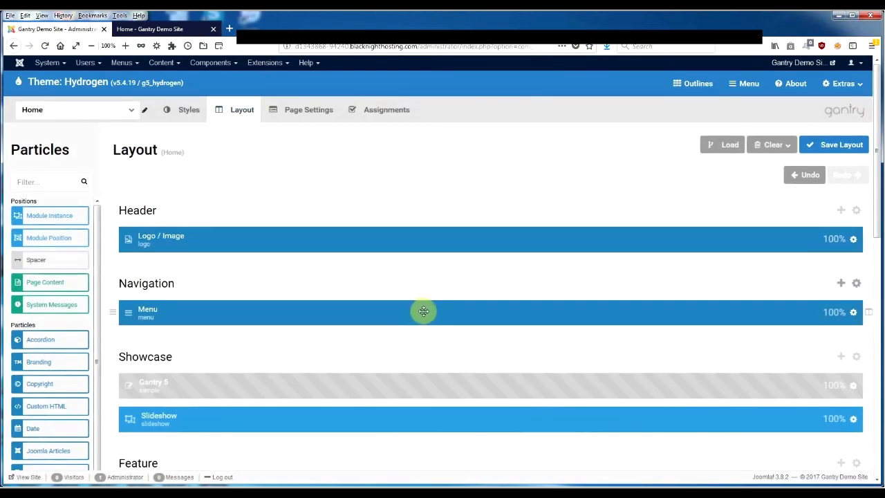
{"action": "scroll", "coordinate": [423, 312], "scroll_direction": "down", "scroll_amount": 2}
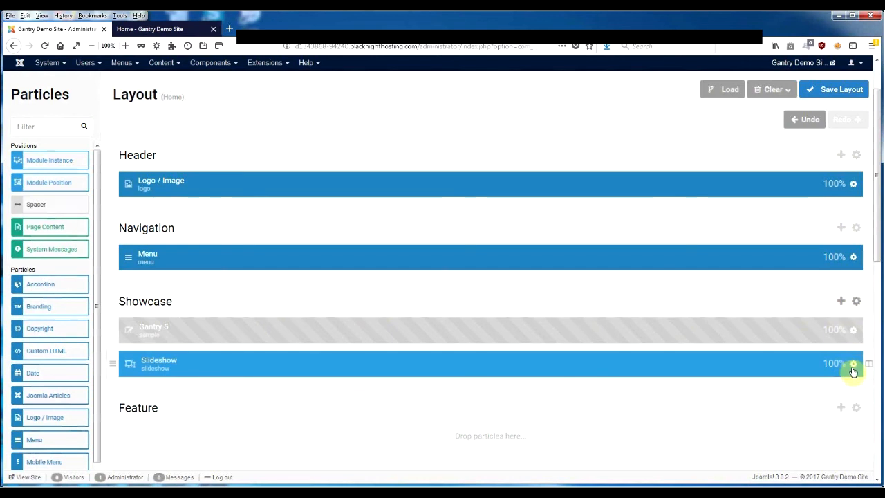
{"action": "left_click", "coordinate": [855, 302]}
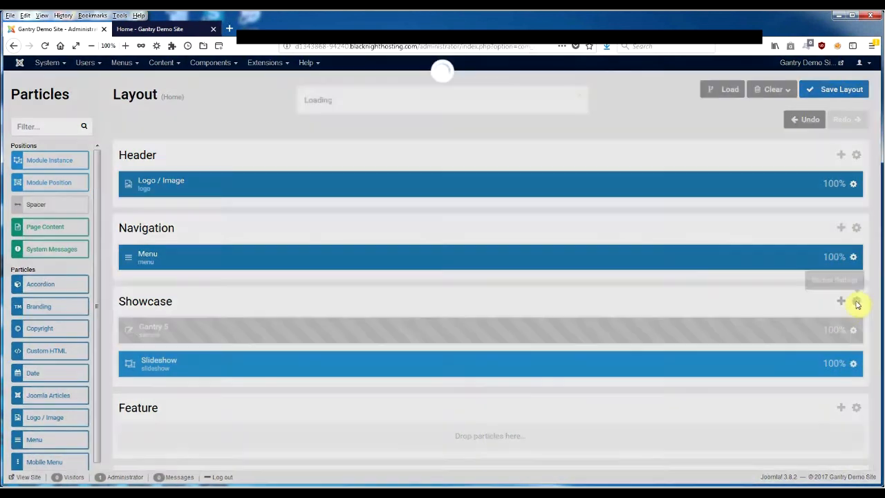
{"action": "left_click", "coordinate": [413, 175]}
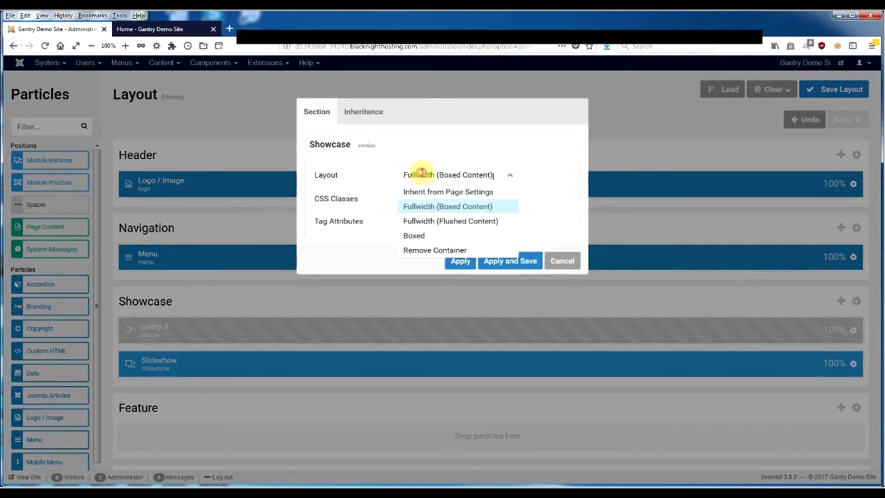
{"action": "left_click", "coordinate": [438, 221]}
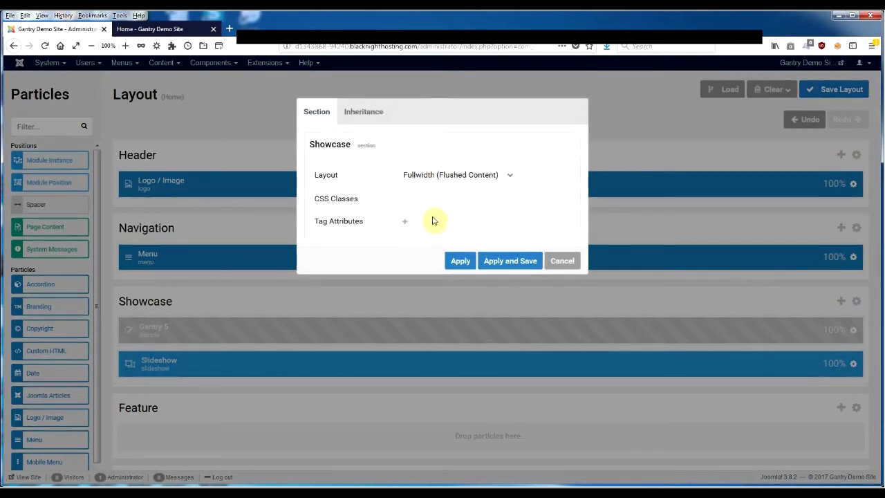
{"action": "left_click", "coordinate": [510, 260]}
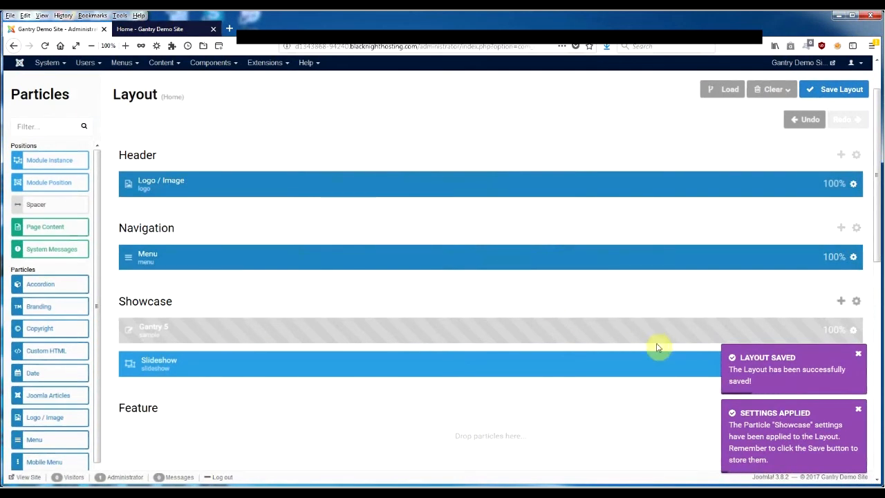
{"action": "left_click", "coordinate": [833, 89]}
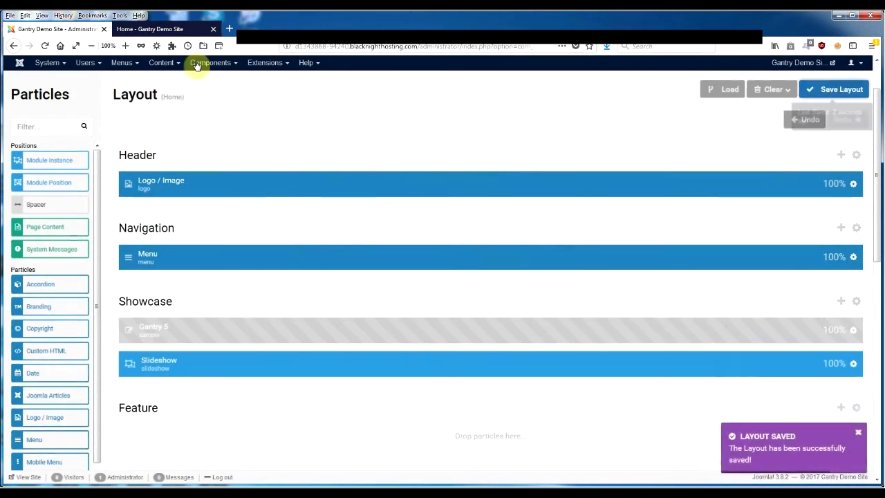
Step: Reload the site's home page and check the width of the slideshow
{"action": "left_click", "coordinate": [148, 29]}
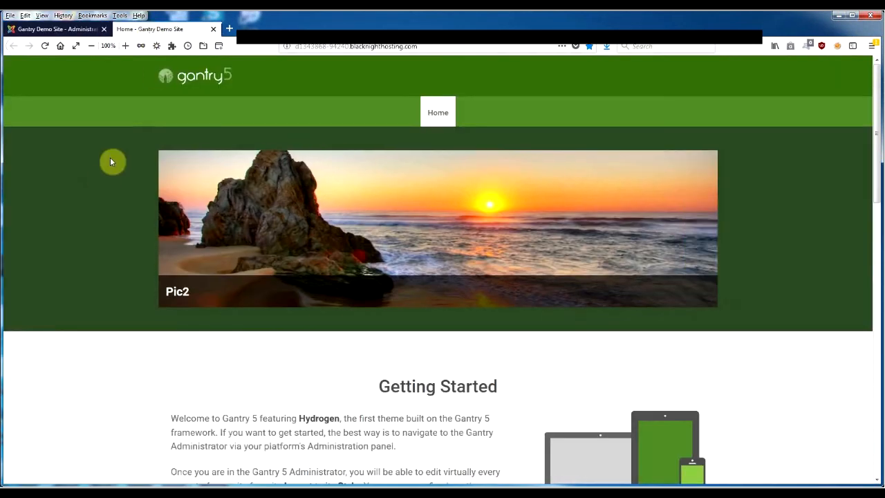
{"action": "right_click", "coordinate": [102, 175]}
{"action": "left_click", "coordinate": [159, 185]}
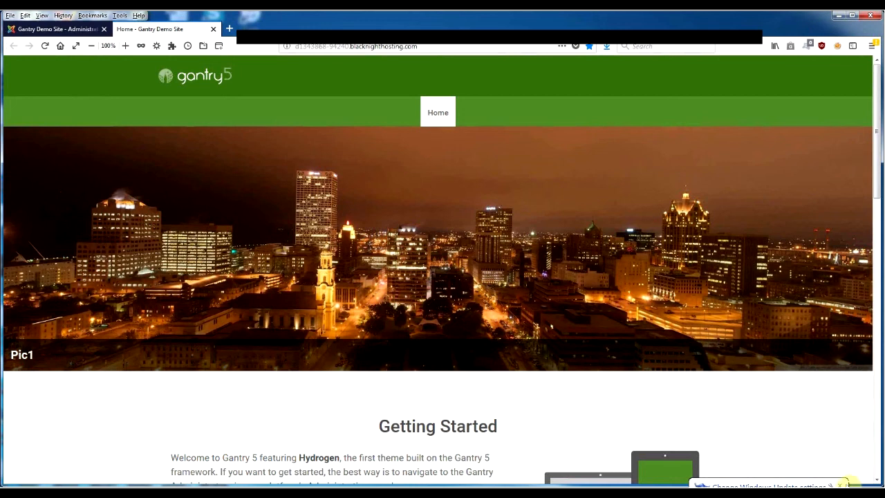
{"action": "left_click", "coordinate": [839, 483]}
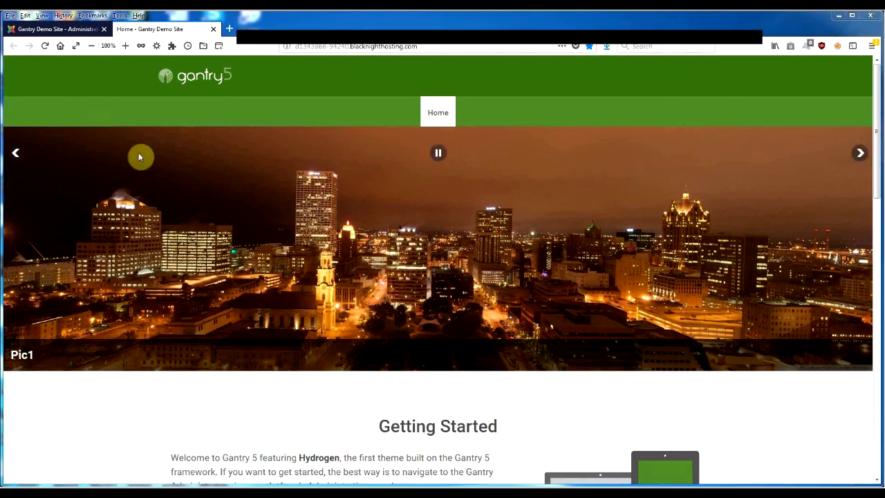
{"action": "left_click", "coordinate": [43, 29]}
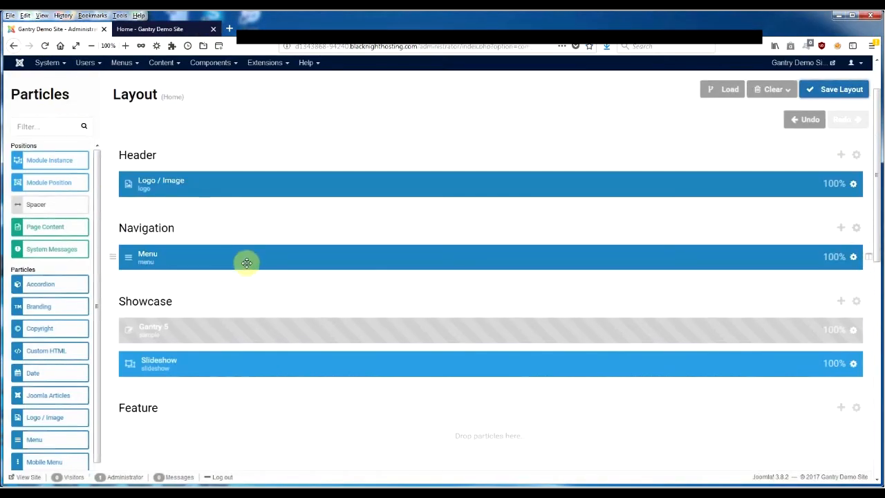
{"action": "scroll", "coordinate": [430, 304], "scroll_direction": "down", "scroll_amount": 3}
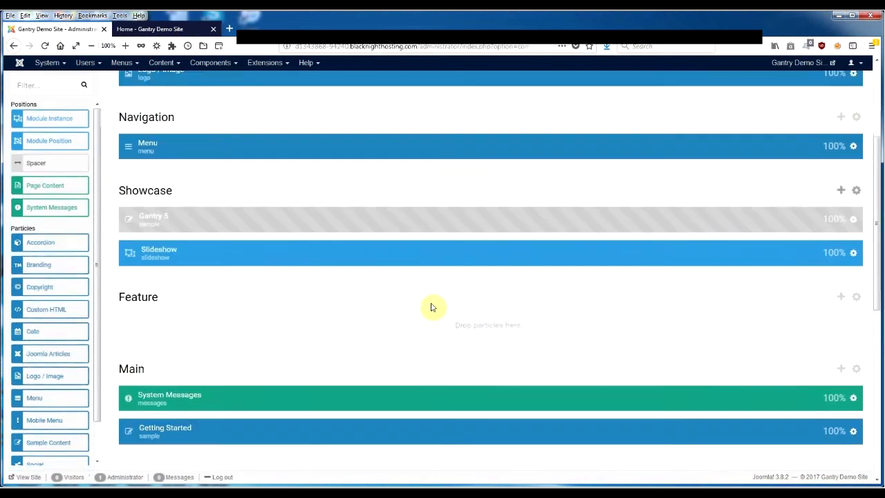
{"action": "scroll", "coordinate": [397, 300], "scroll_direction": "up", "scroll_amount": 3}
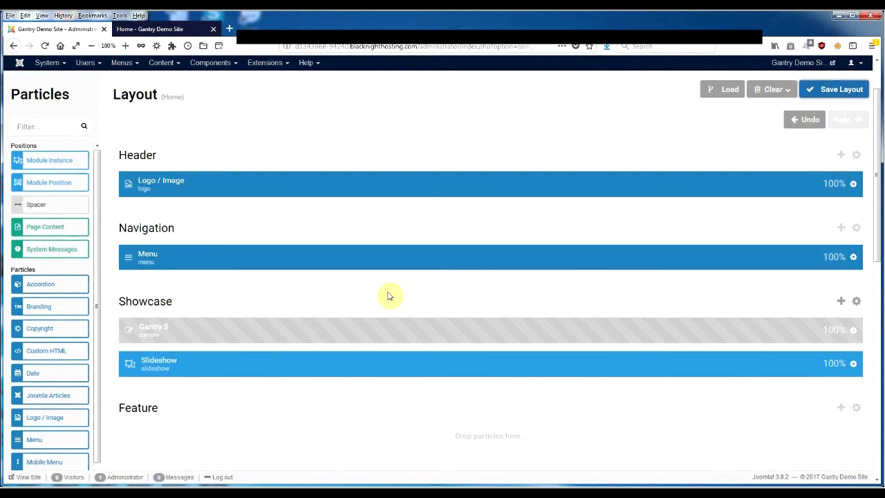
{"action": "scroll", "coordinate": [378, 297], "scroll_direction": "down", "scroll_amount": 5}
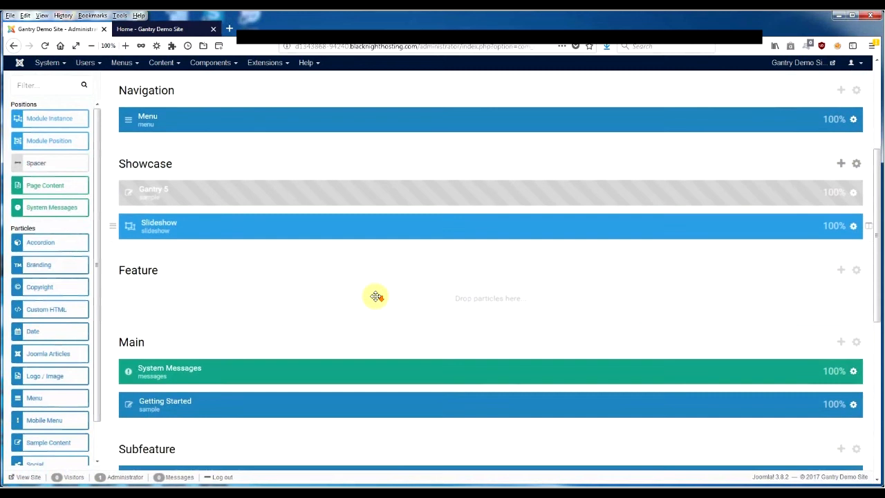
{"action": "scroll", "coordinate": [376, 298], "scroll_direction": "up", "scroll_amount": 3}
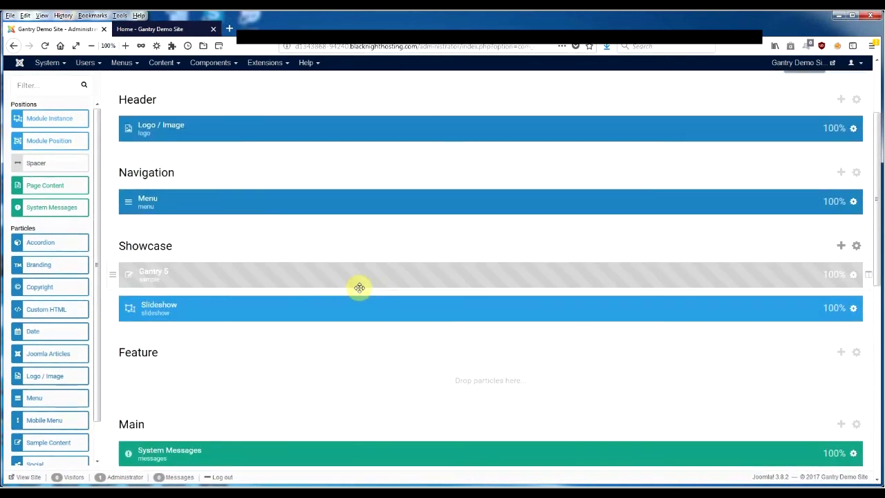
{"action": "mouse_move", "coordinate": [359, 287]}
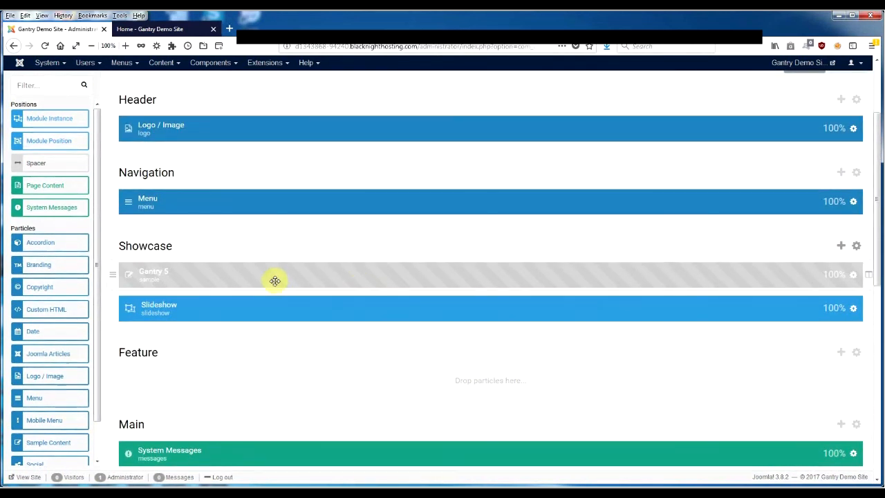